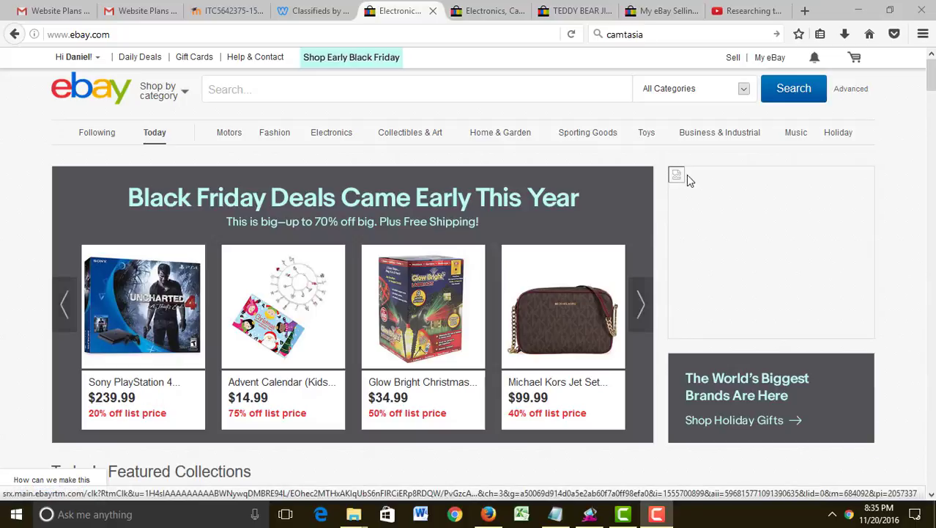
Go to My eBay's Selling overview and scroll down to the sidebar's Sell links
mouse_move(529, 131)
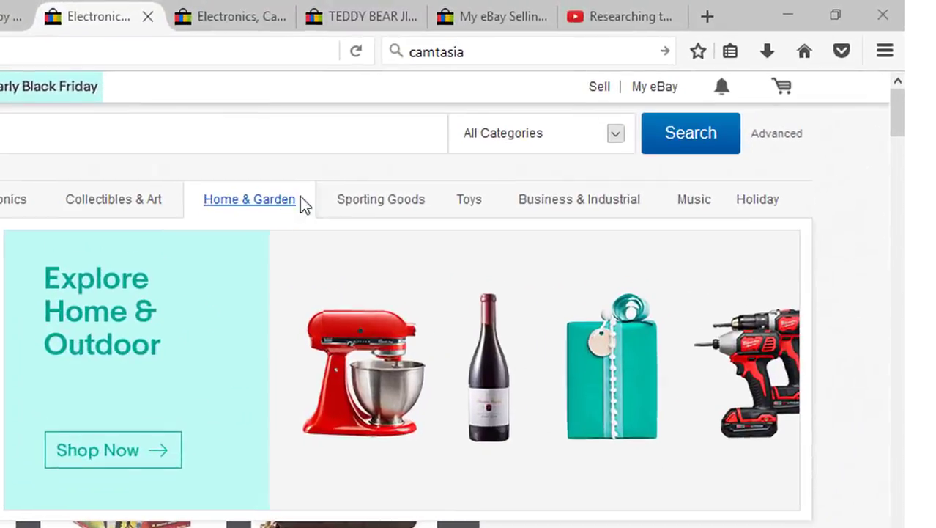
mouse_move(645, 87)
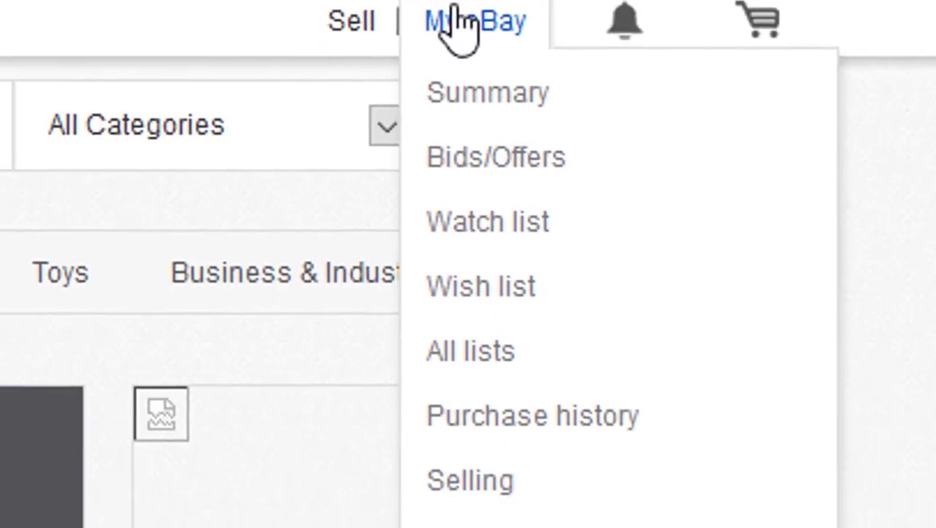
left_click(489, 456)
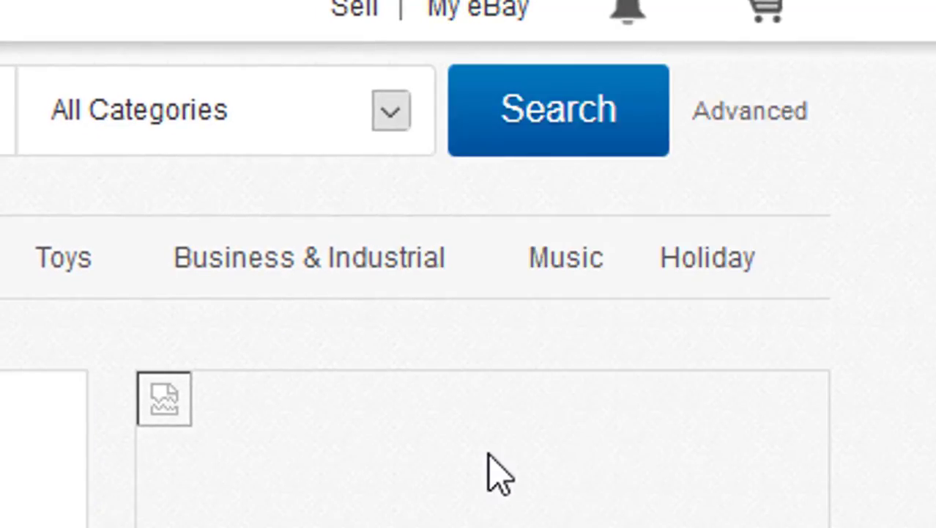
mouse_move(476, 22)
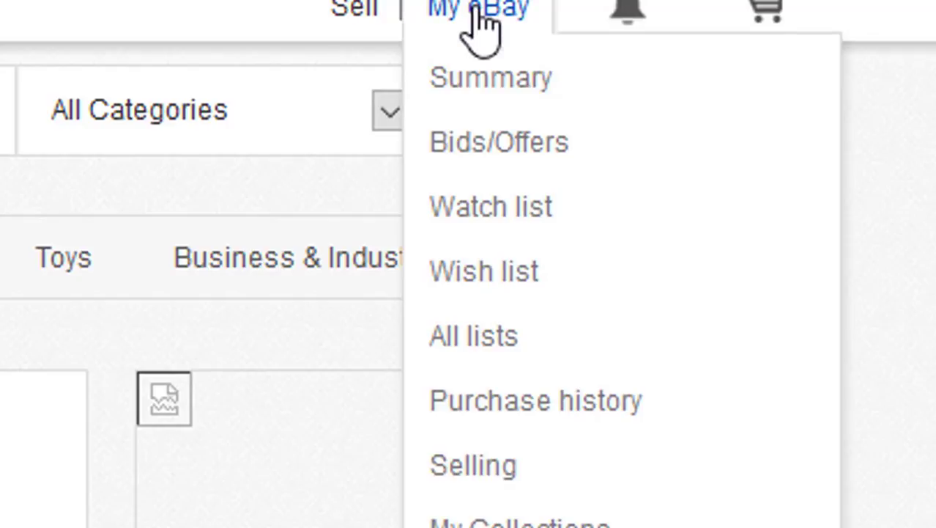
left_click(492, 469)
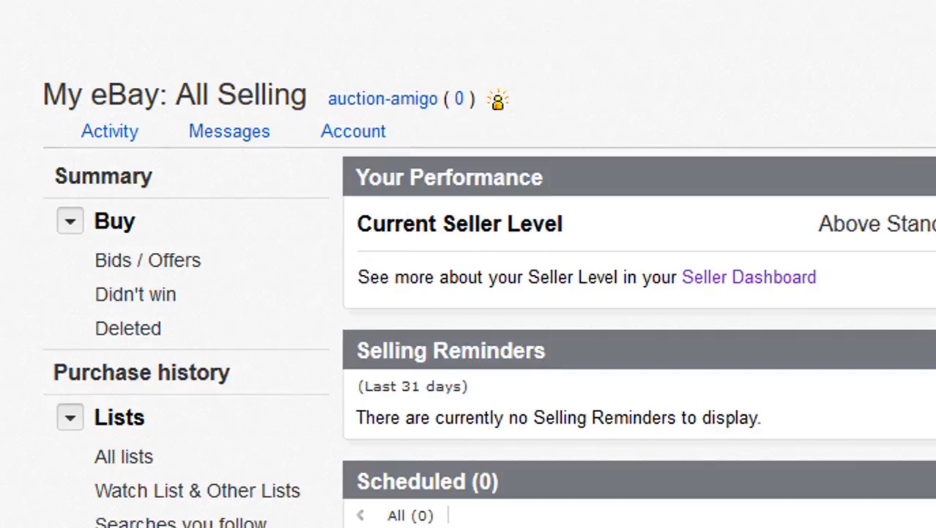
scroll(468, 264, "down", 4)
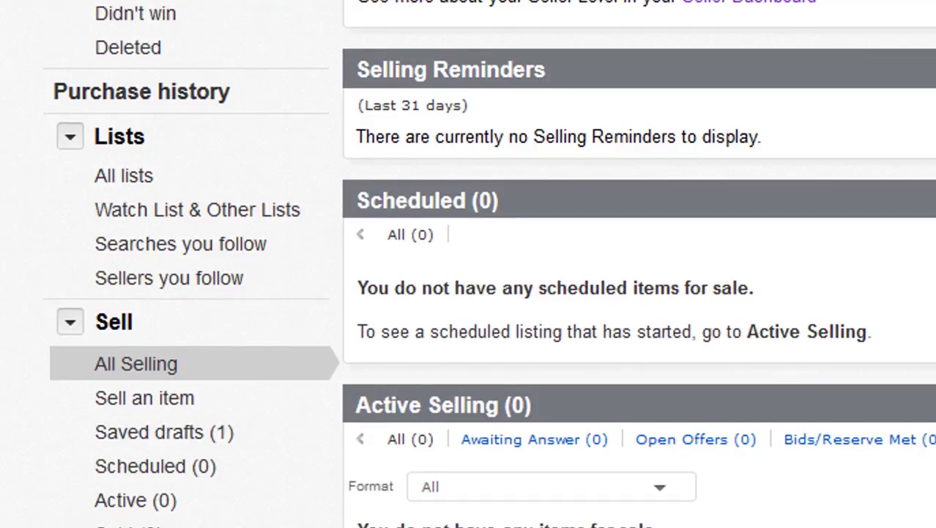
scroll(468, 264, "down", 2)
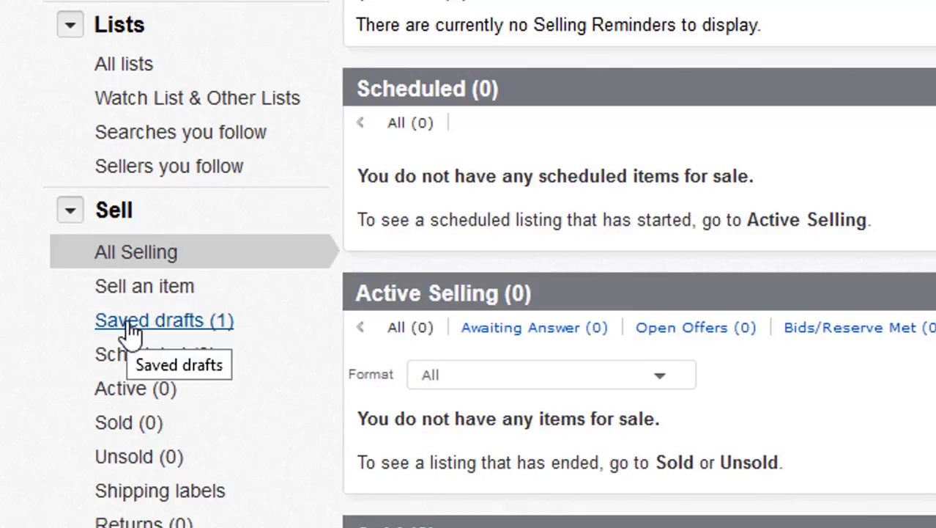
Resume the vintage puzzle draft from Saved drafts (1) with Complete draft
left_click(181, 328)
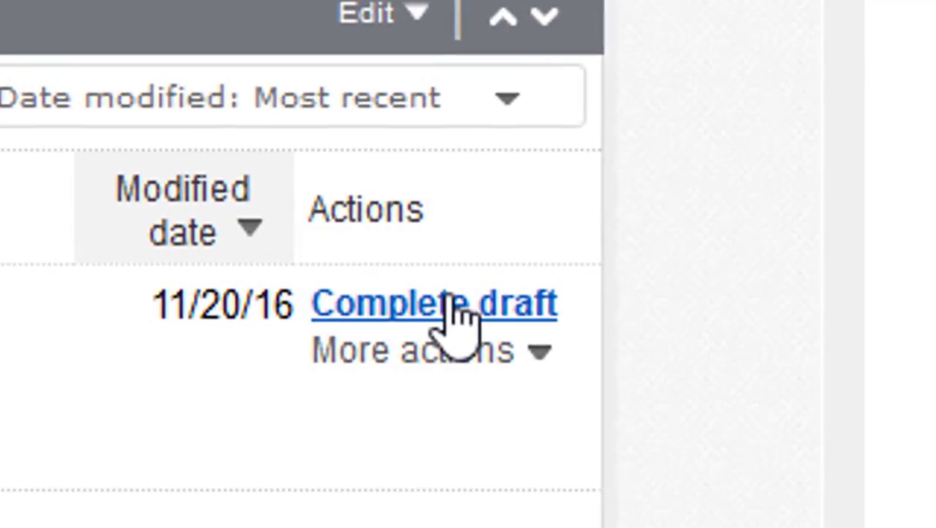
left_click(451, 297)
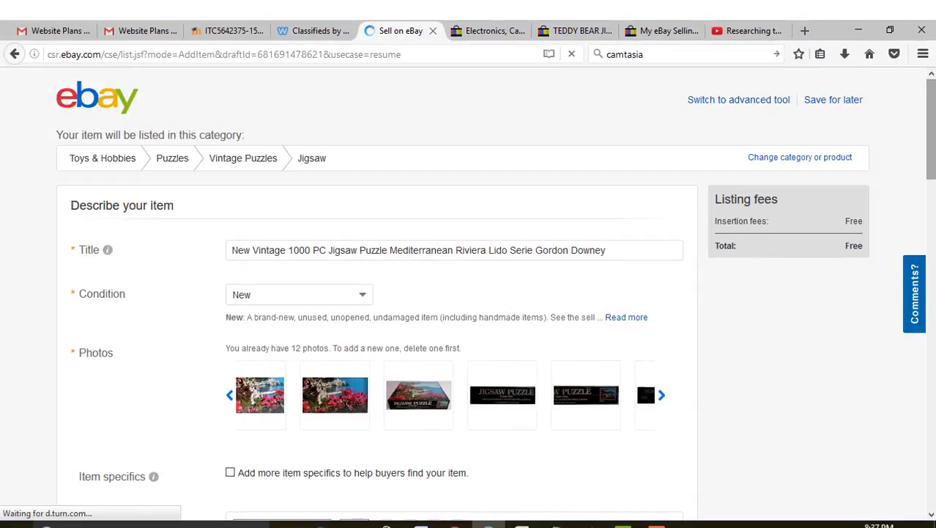
scroll(932, 161, "down", 3)
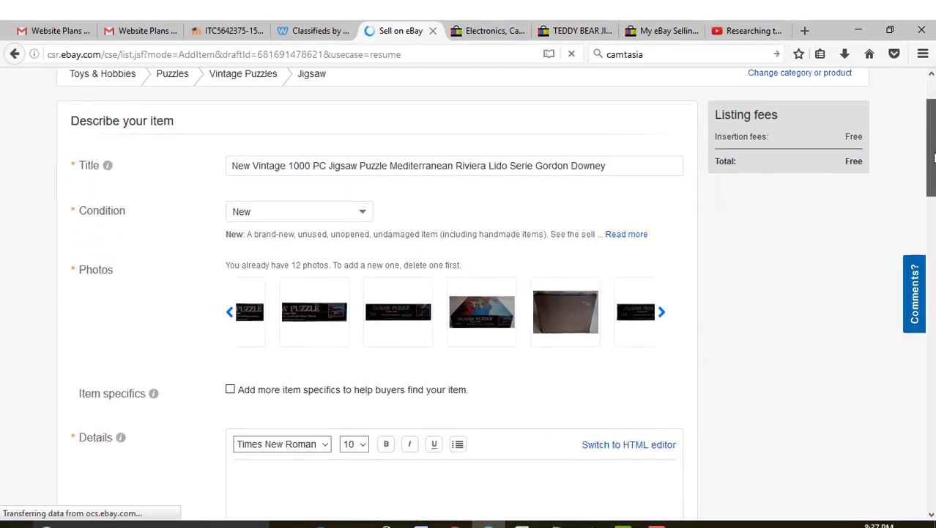
scroll(932, 158, "up", 1)
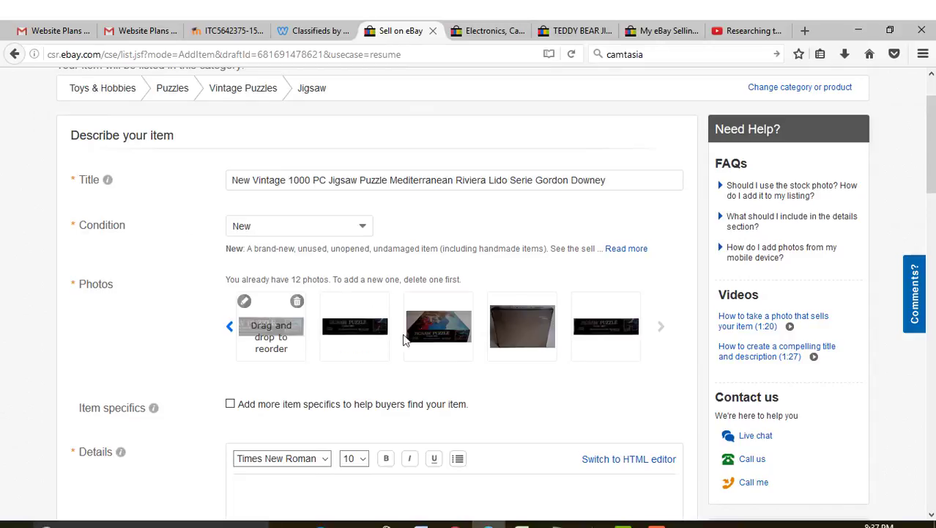
scroll(903, 184, "down", 3)
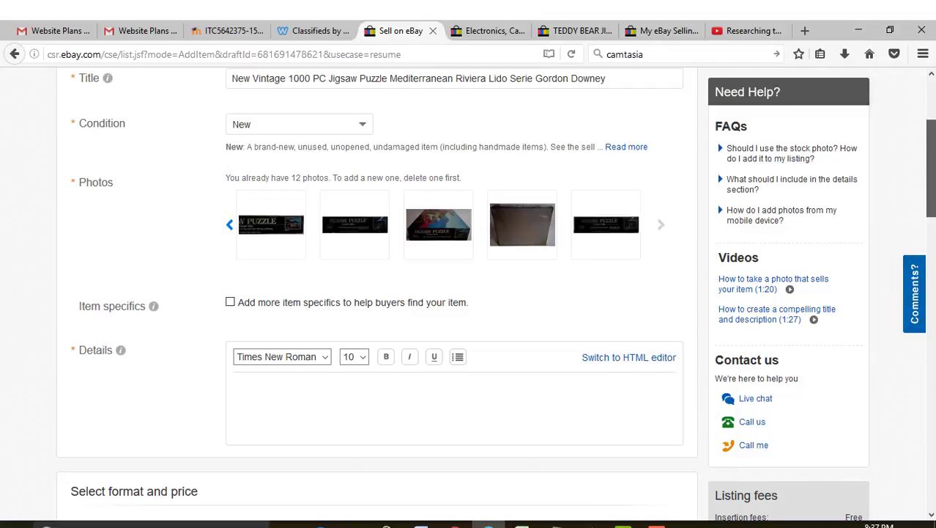
left_click_drag(927, 176, 927, 216)
scroll(928, 216, "up", 2)
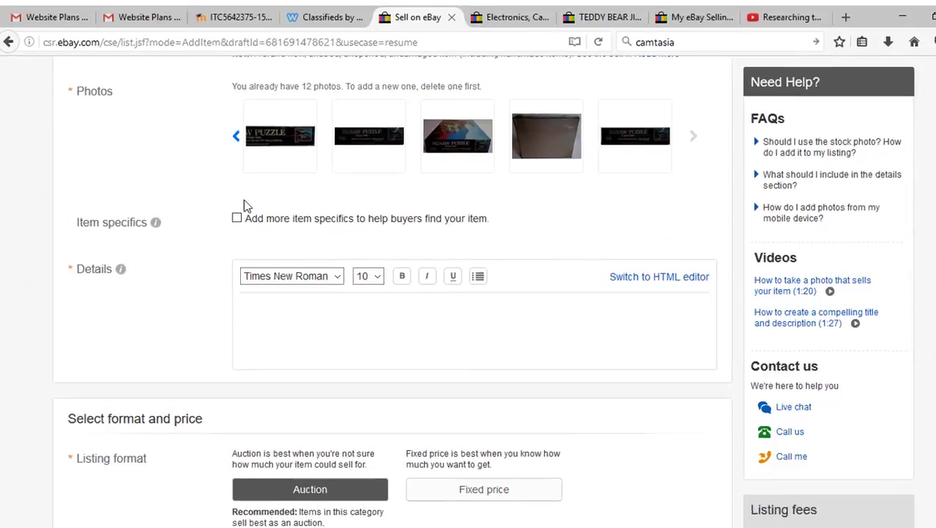
mouse_move(153, 222)
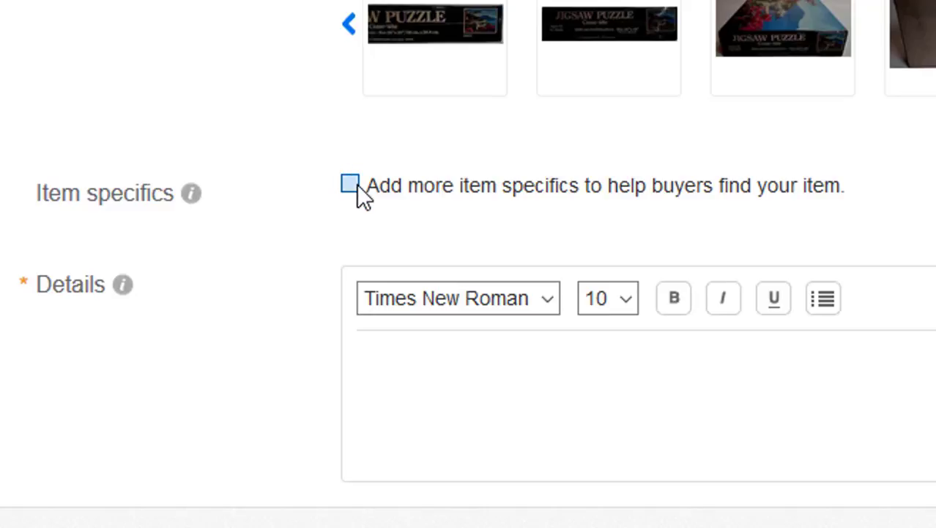
Show more item specifics and enter Gordon Downey as a custom Brand
left_click(355, 185)
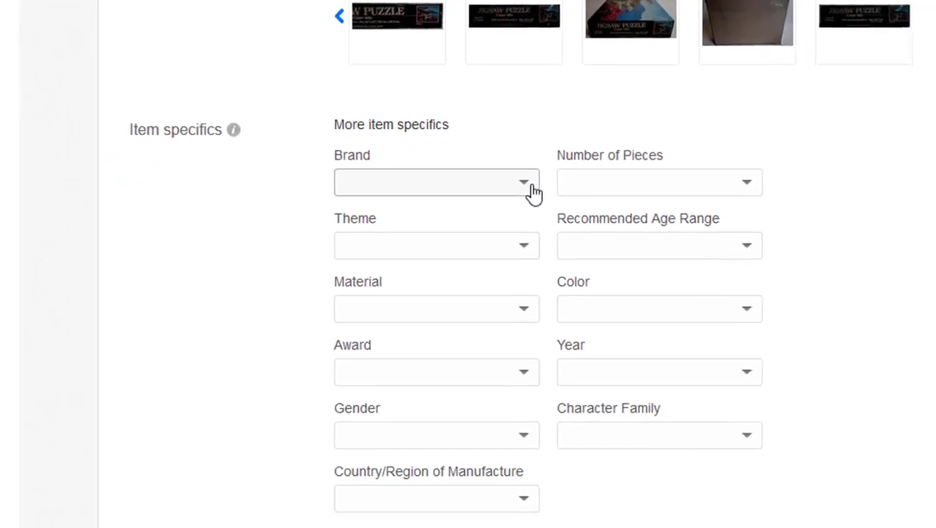
left_click(528, 188)
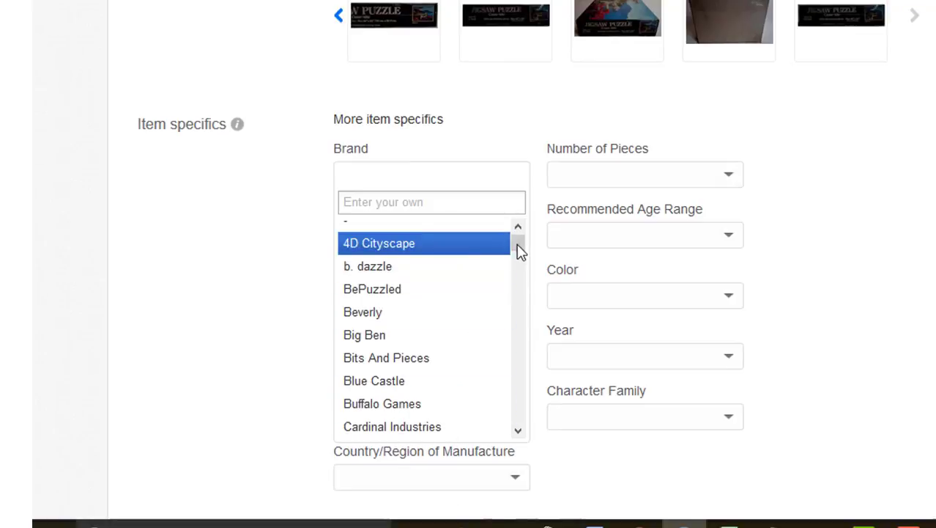
left_click_drag(518, 246, 504, 207)
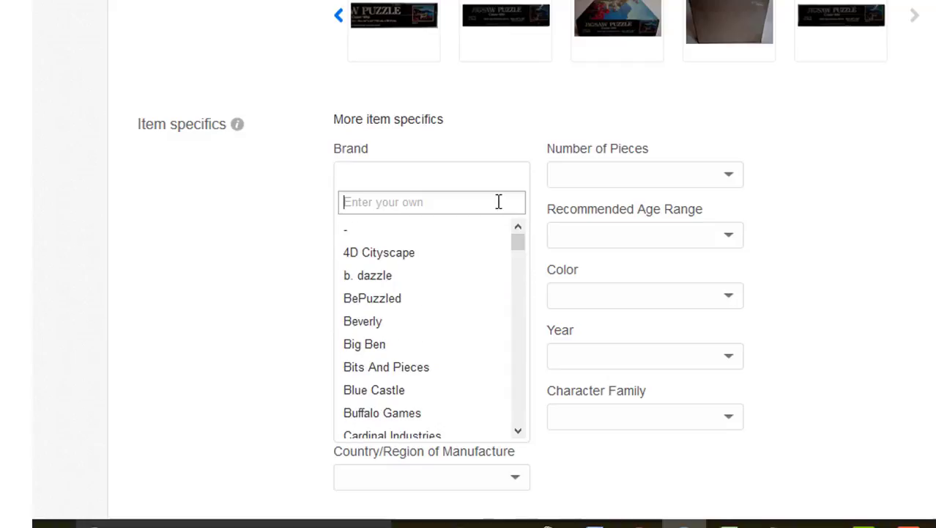
type("Gordpo")
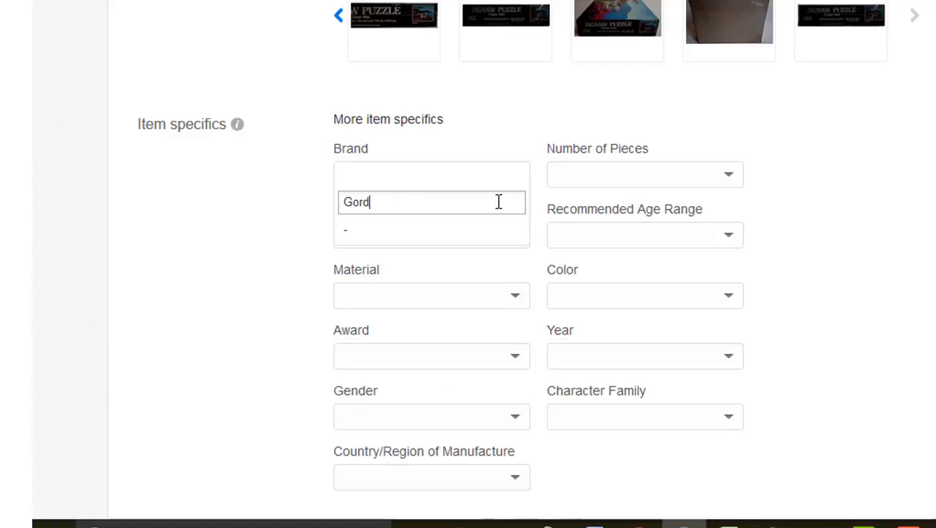
key("BackSpace")
key("BackSpace")
type("on Downey")
left_click(515, 268)
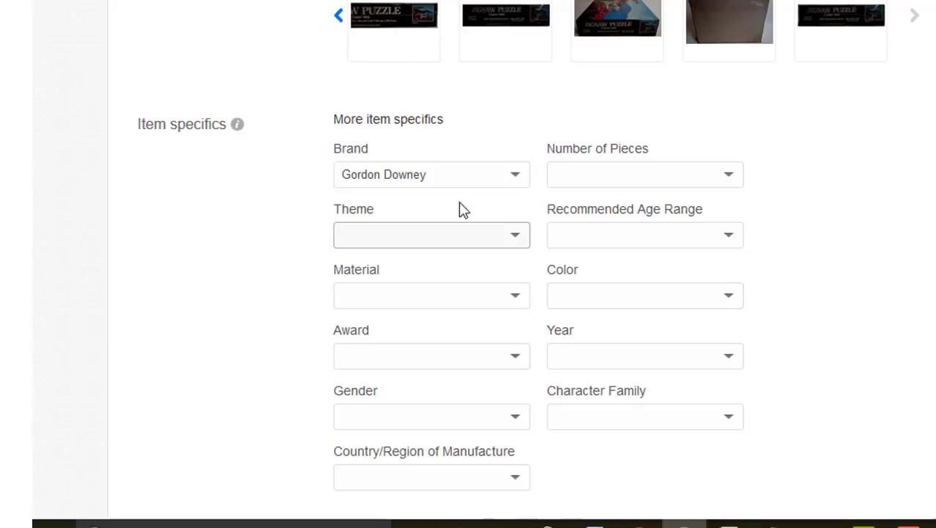
Set Number of Pieces to 1000 - 1999 Pieces
left_click(698, 183)
left_click(729, 187)
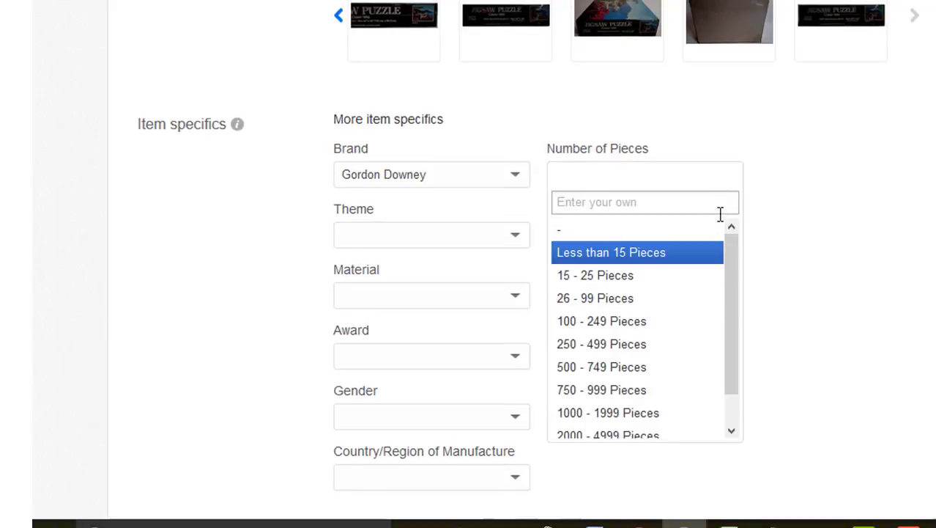
left_click(613, 413)
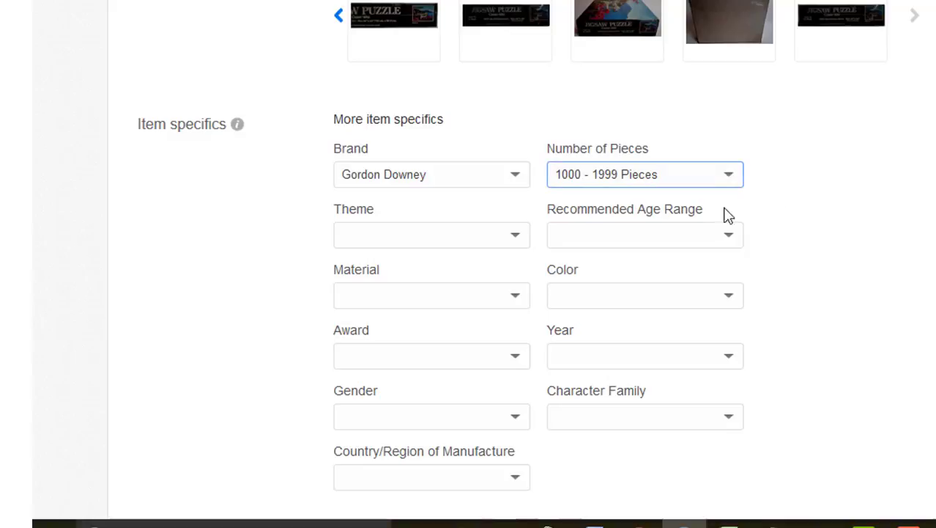
Enter Mediterranean as a custom Theme value, turning on Check Spelling for the entry
left_click(522, 236)
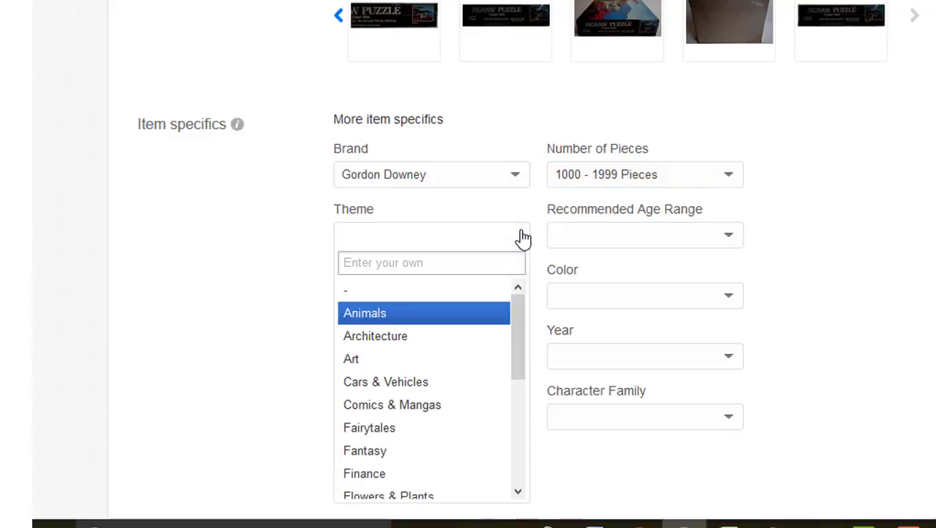
left_click_drag(519, 314, 513, 444)
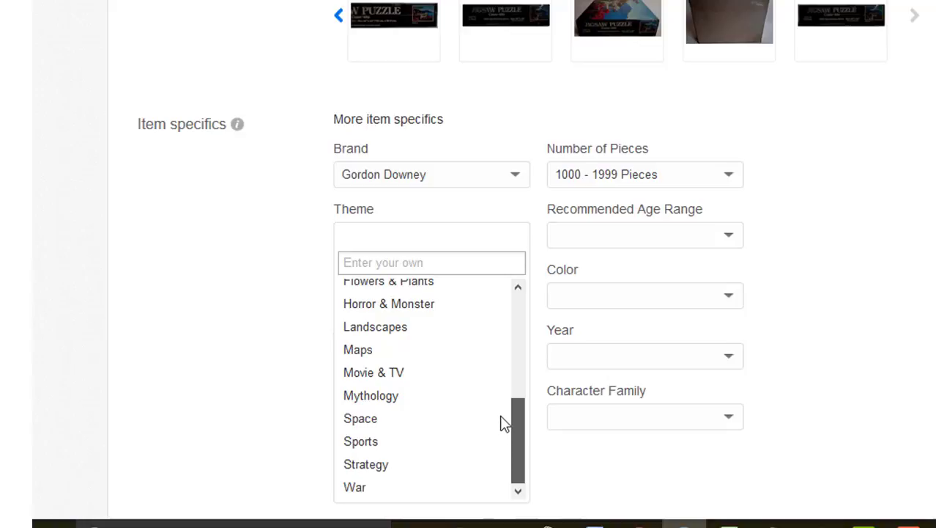
scroll(506, 410, "up", 1)
left_click_drag(506, 402, 489, 249)
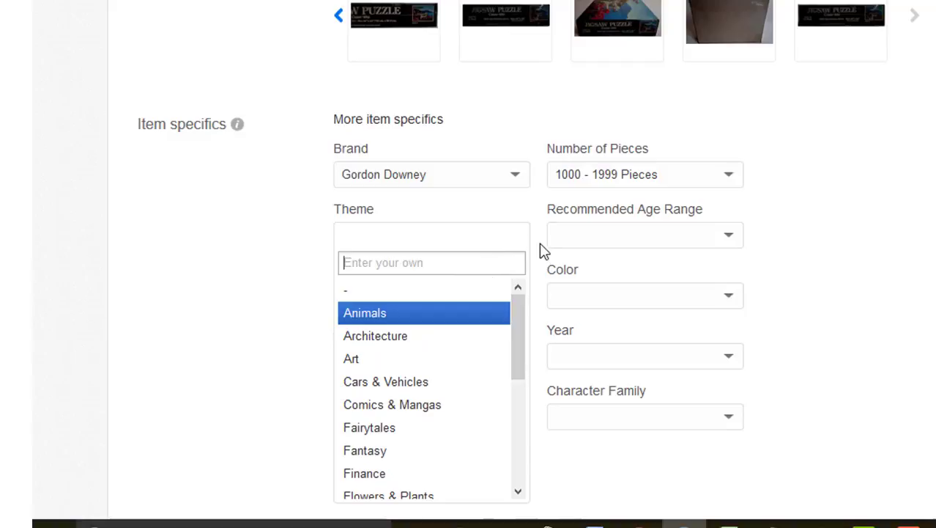
type("Medit")
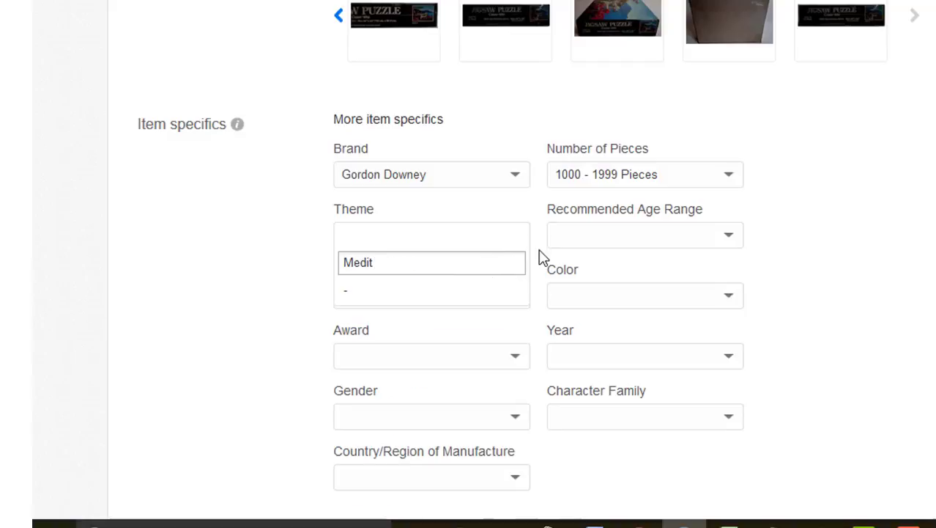
type("erranean")
right_click(378, 265)
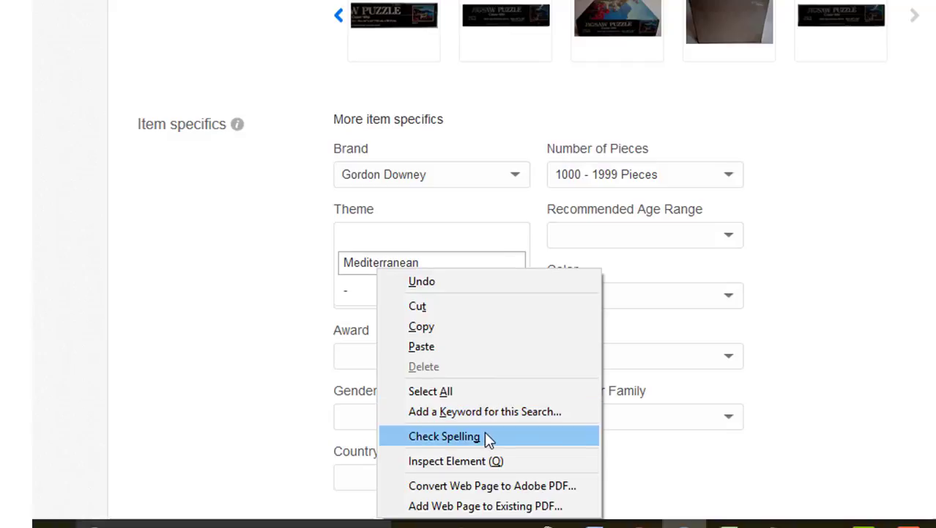
left_click(485, 434)
right_click(395, 268)
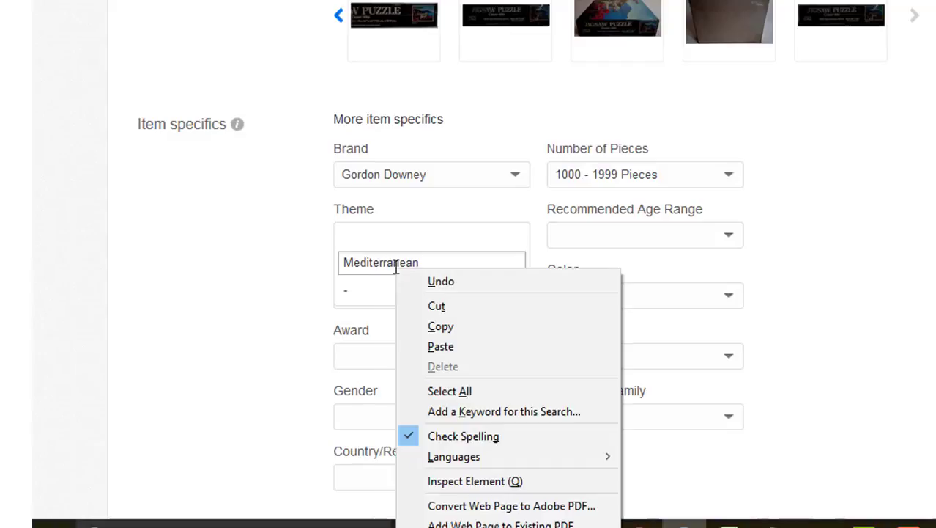
left_click(507, 439)
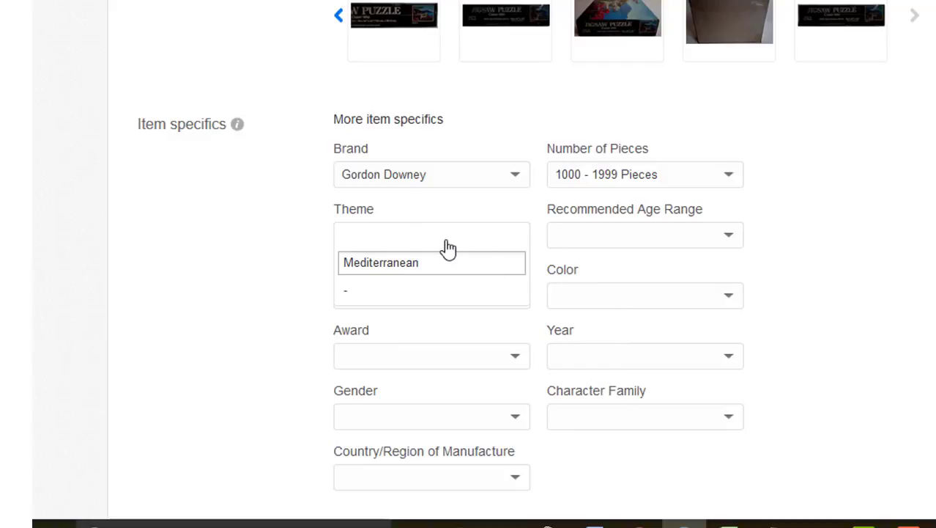
left_click(564, 240)
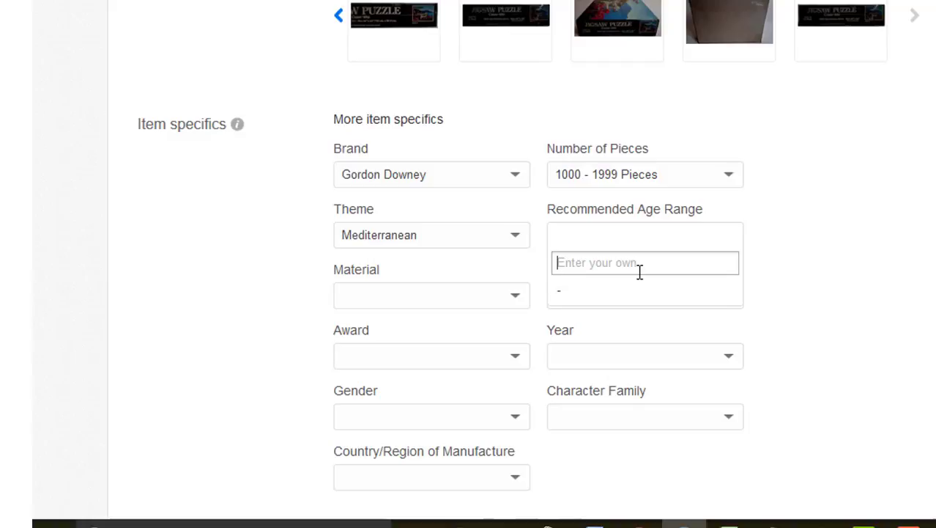
Set age range 12 - Adult, material Cardboard, colour Blue and year Unknown
type("12 - Adult")
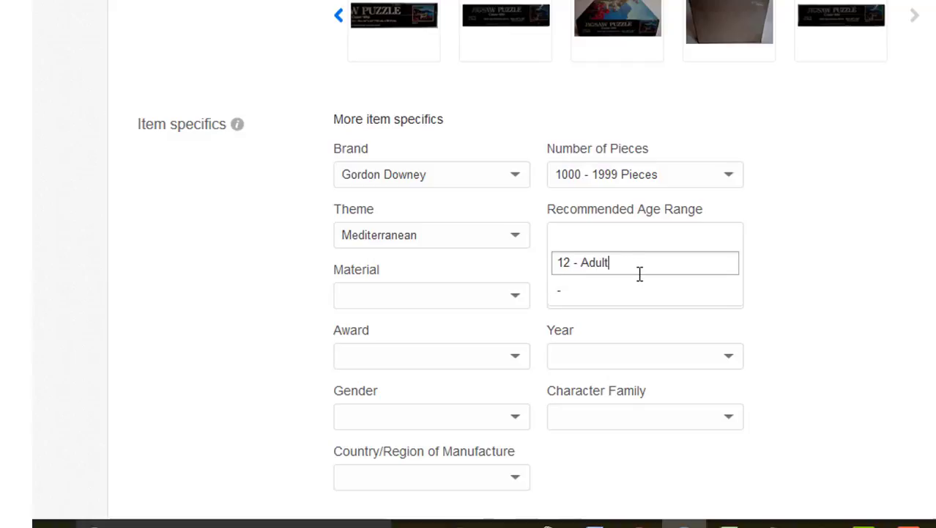
left_click(512, 296)
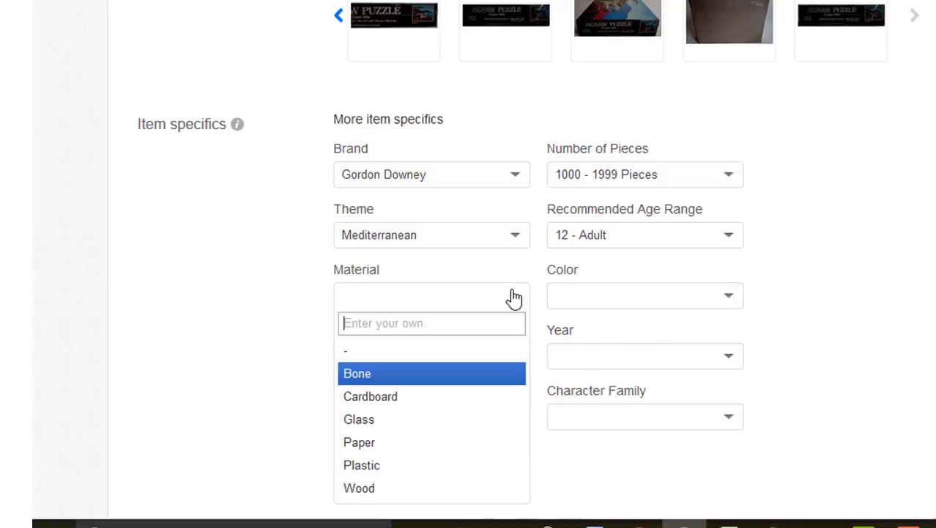
left_click(439, 396)
left_click(727, 302)
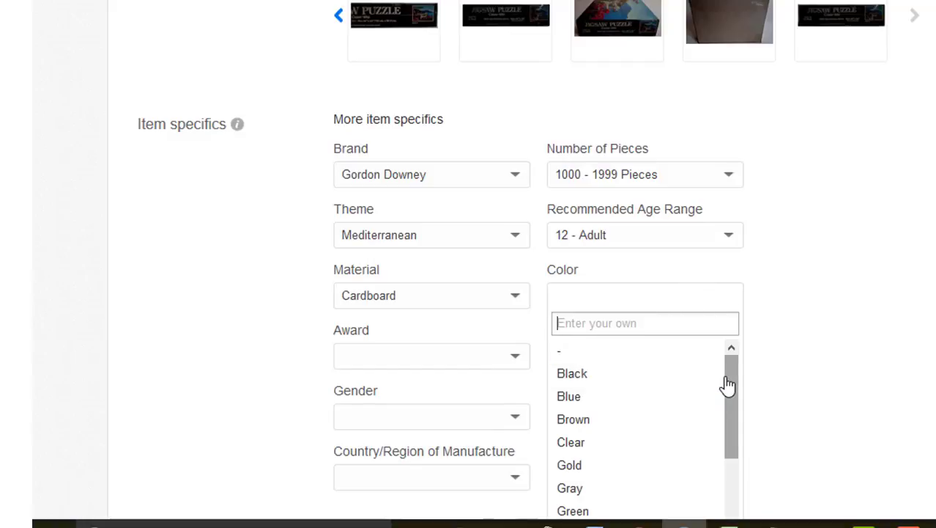
left_click(693, 396)
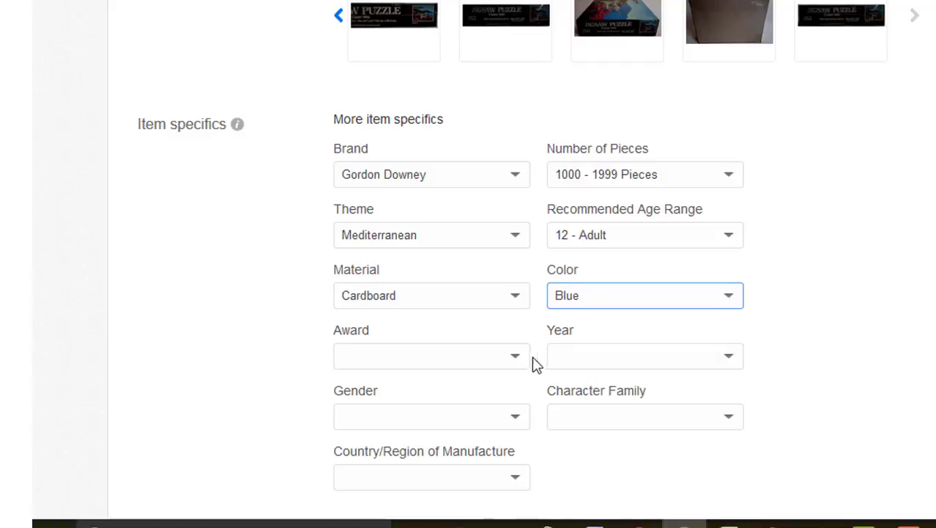
left_click(726, 355)
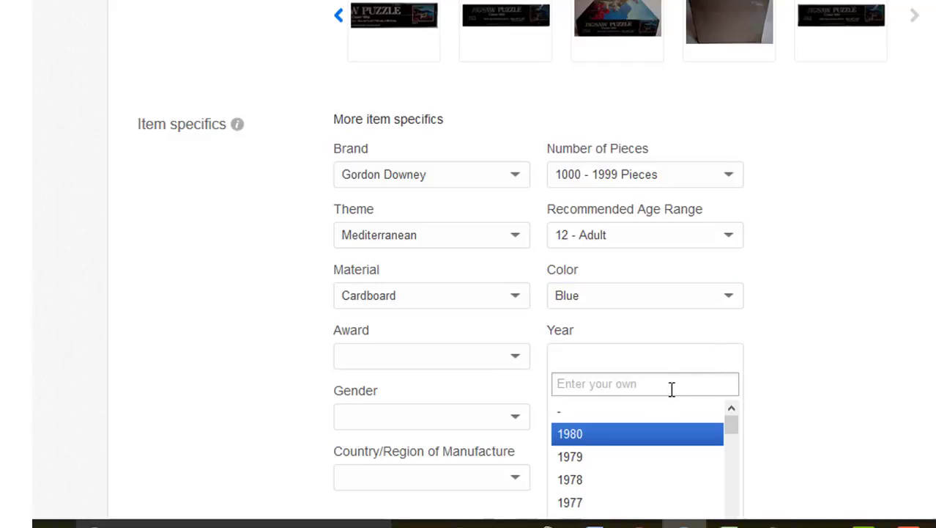
type("Unknown")
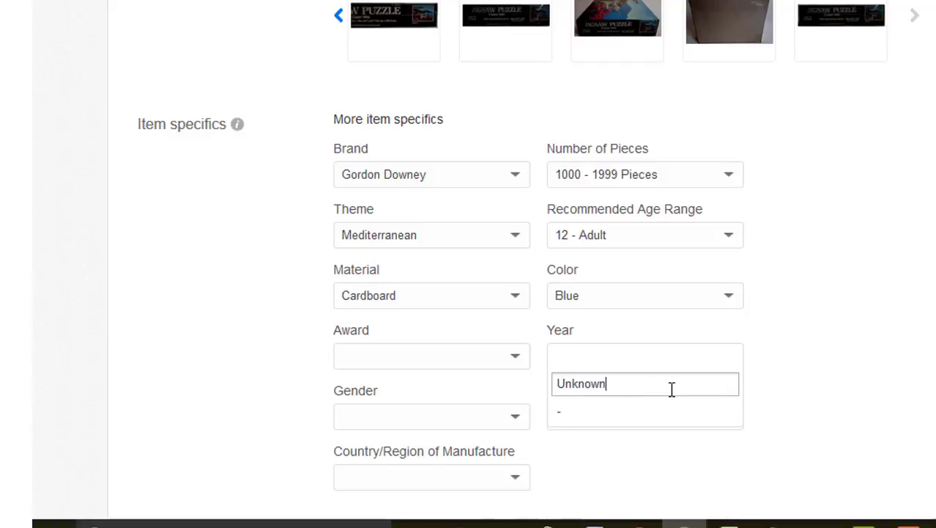
Set country of manufacture to United States and gender to Boys & Girls, leaving Character Family empty
scroll(291, 248, "down", 3)
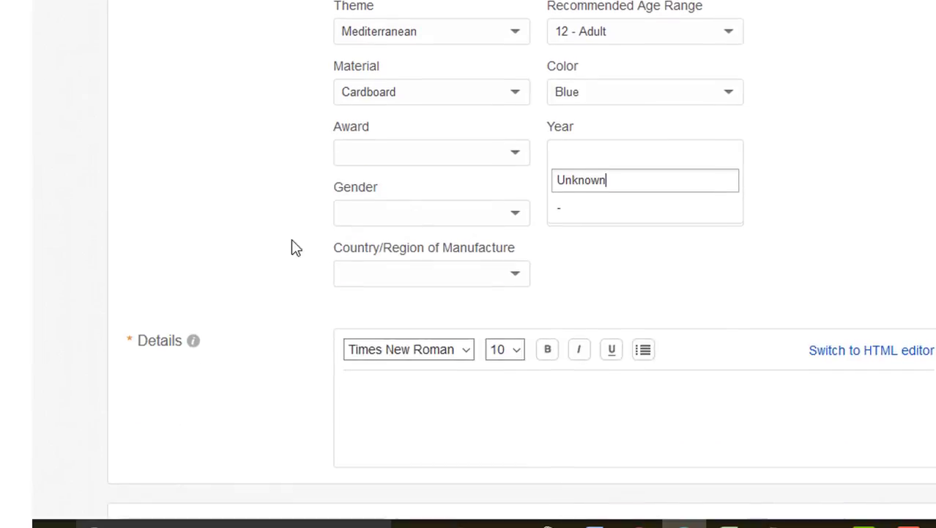
left_click(514, 283)
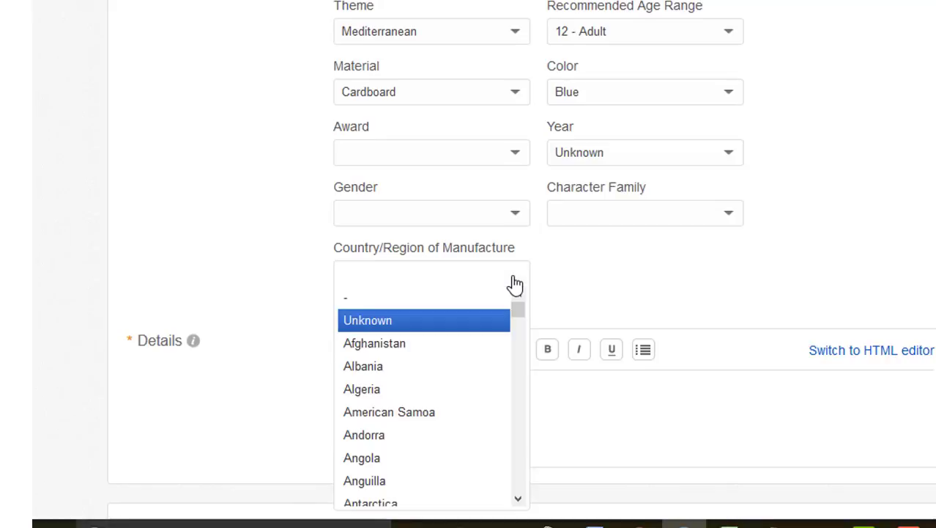
left_click_drag(519, 309, 535, 471)
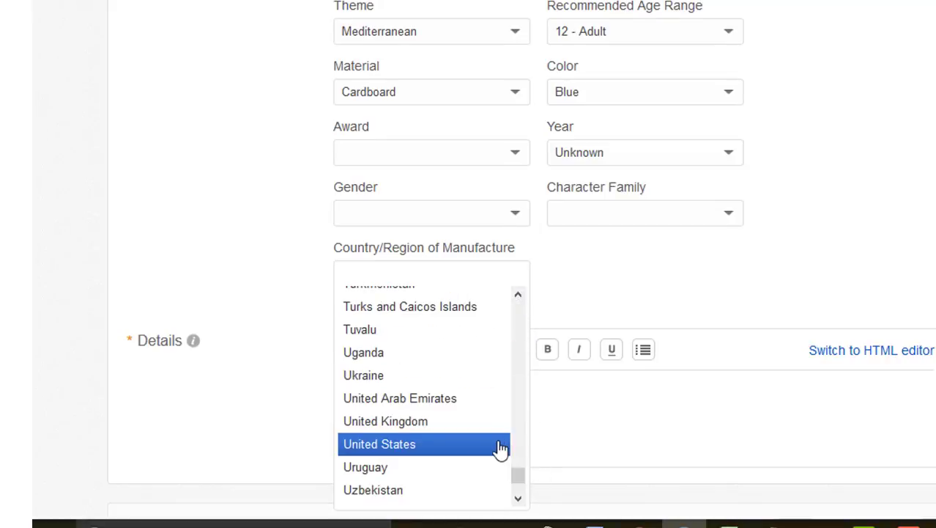
left_click(498, 446)
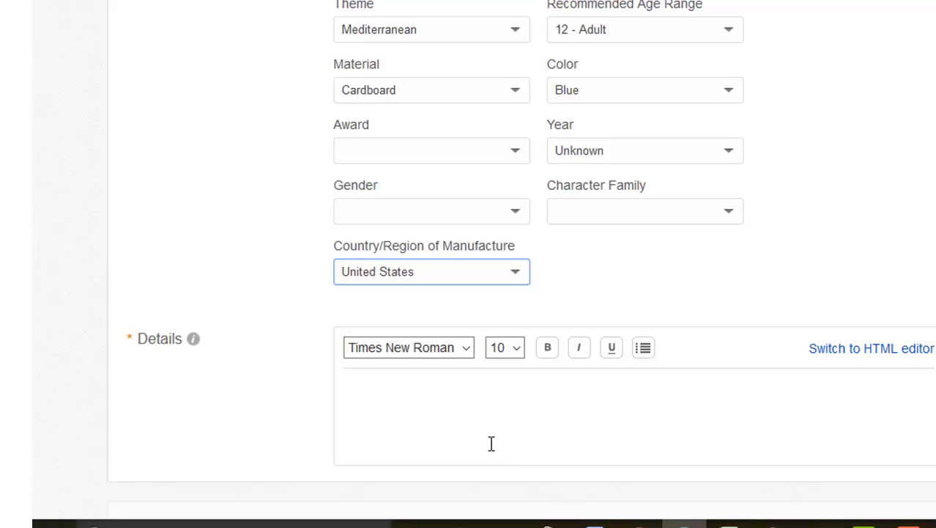
left_click(511, 217)
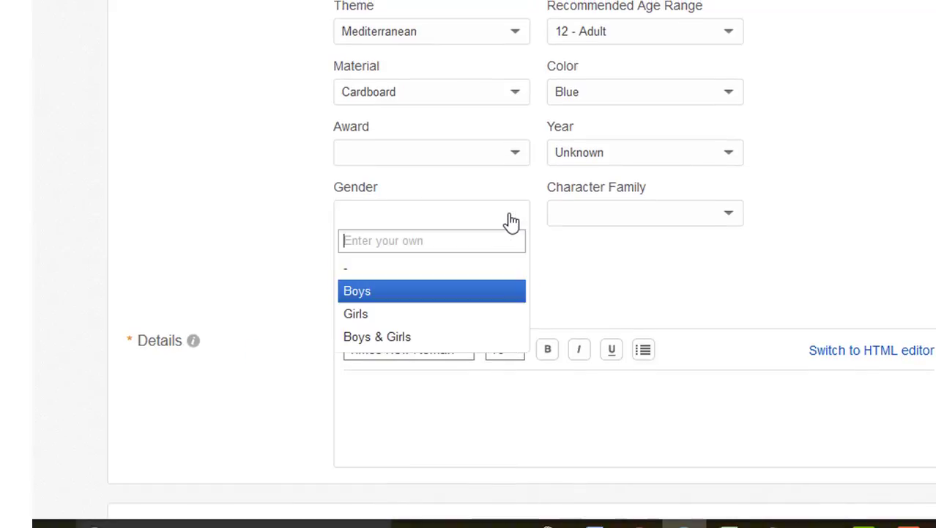
left_click(431, 338)
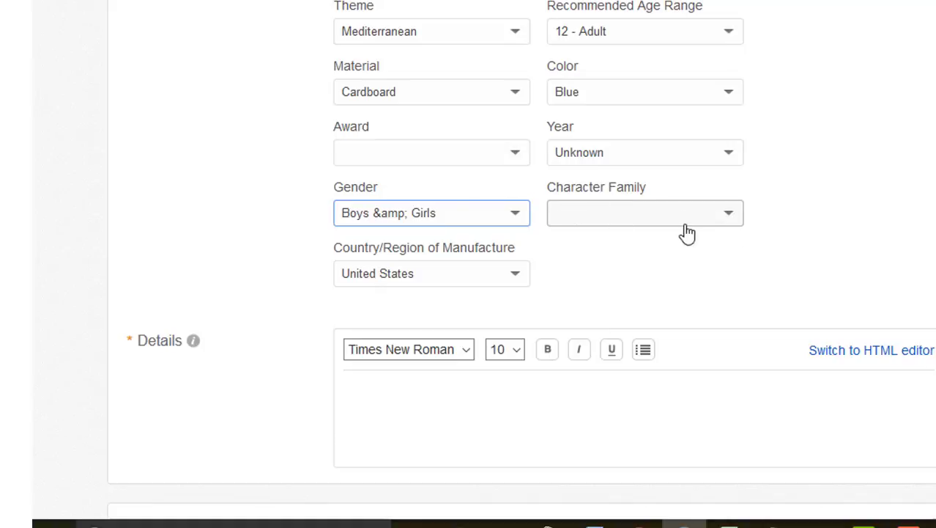
left_click(732, 218)
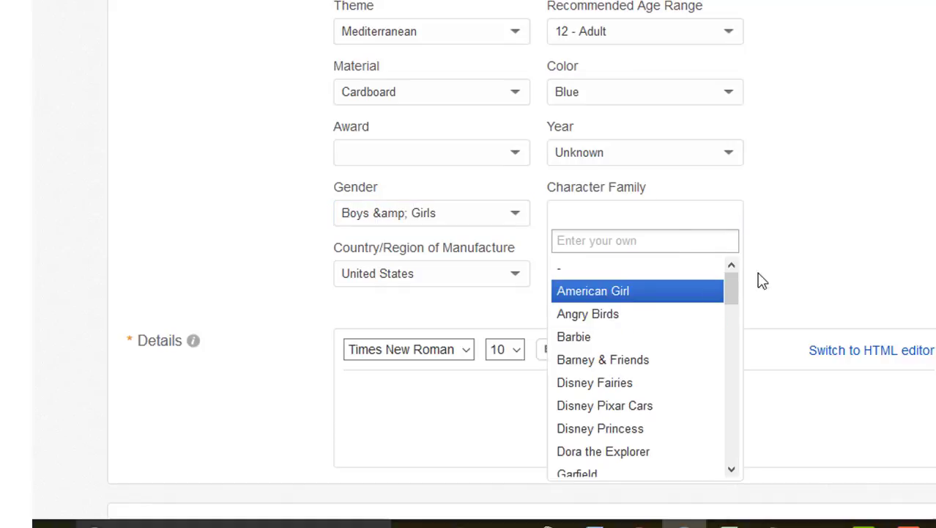
left_click(785, 255)
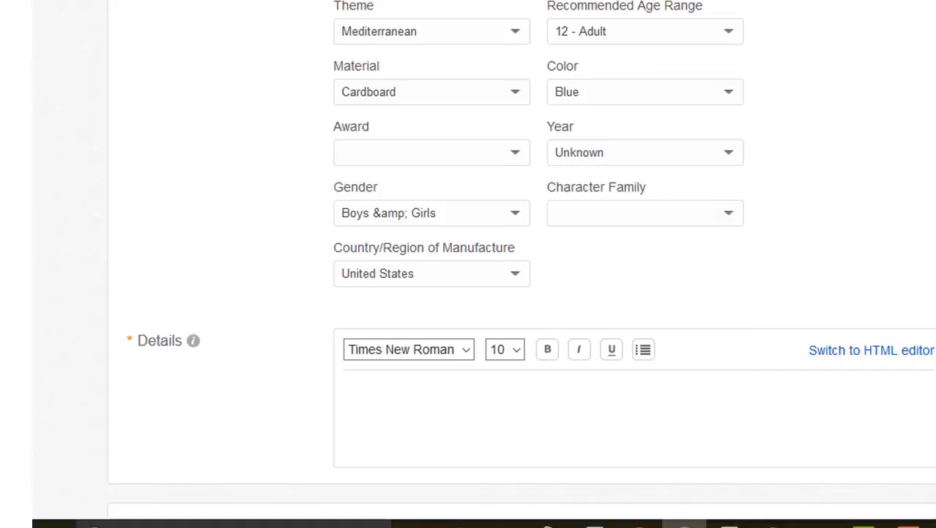
scroll(522, 259, "up", 3)
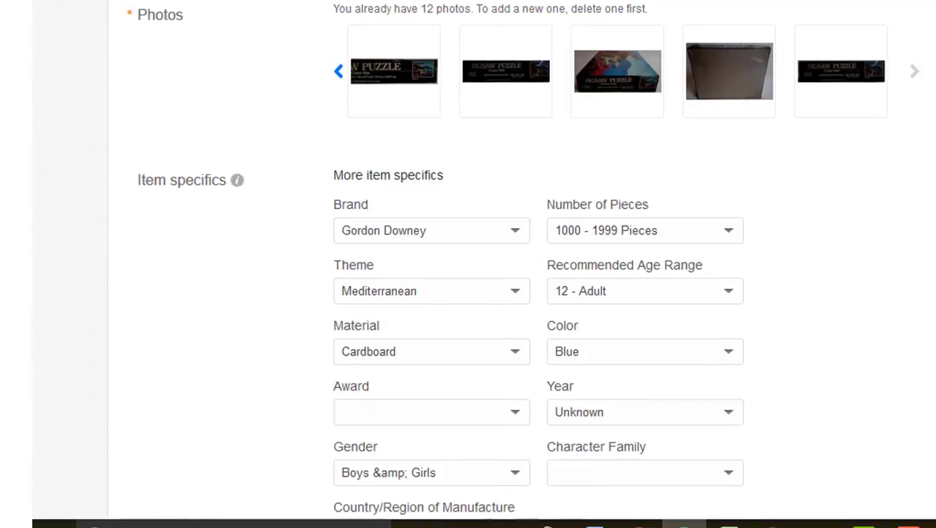
scroll(522, 260, "down", 2)
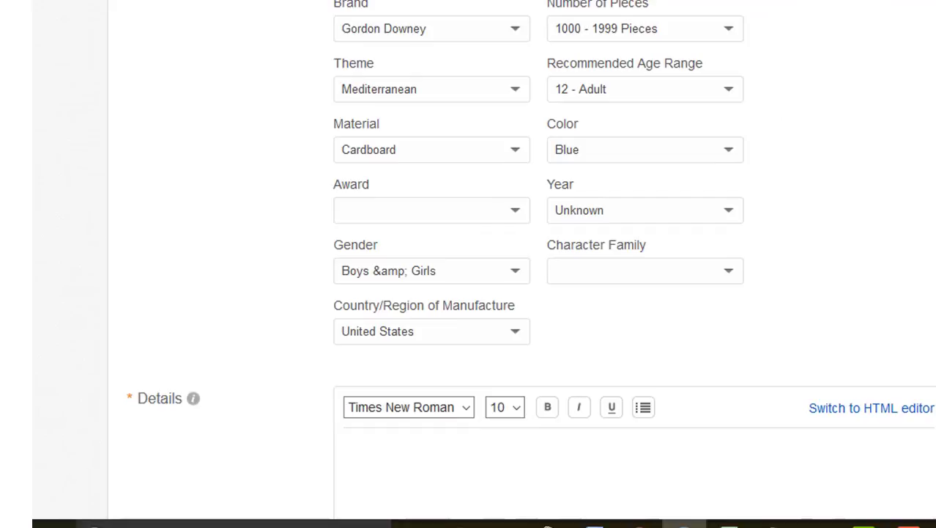
scroll(522, 259, "down", 3)
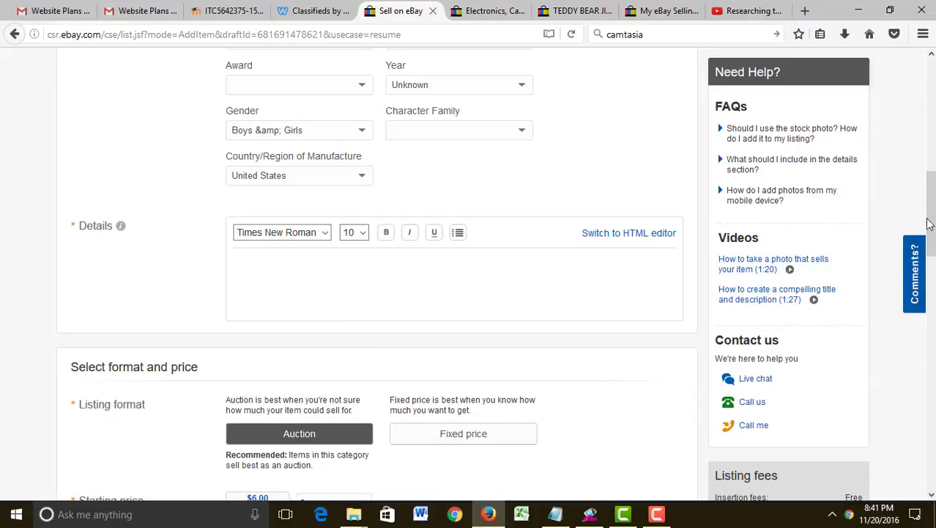
scroll(929, 224, "down", 3)
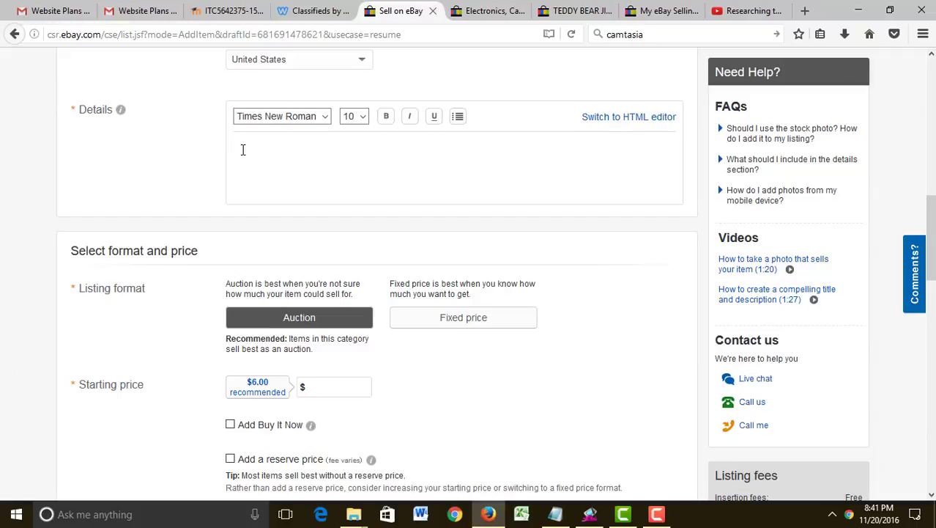
Paste the description copied from the TEDDY BEAR listing into the Details editor
left_click(243, 150)
left_click(604, 6)
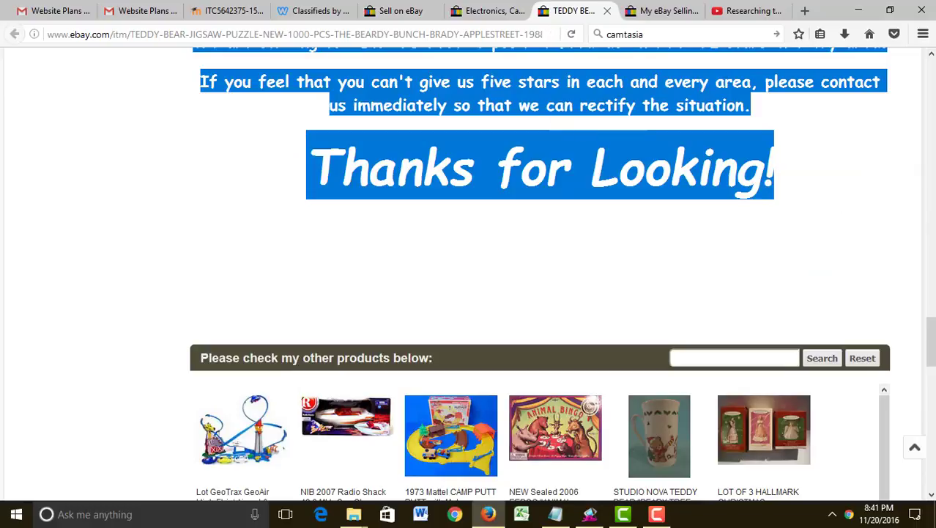
left_click_drag(930, 360, 903, 208)
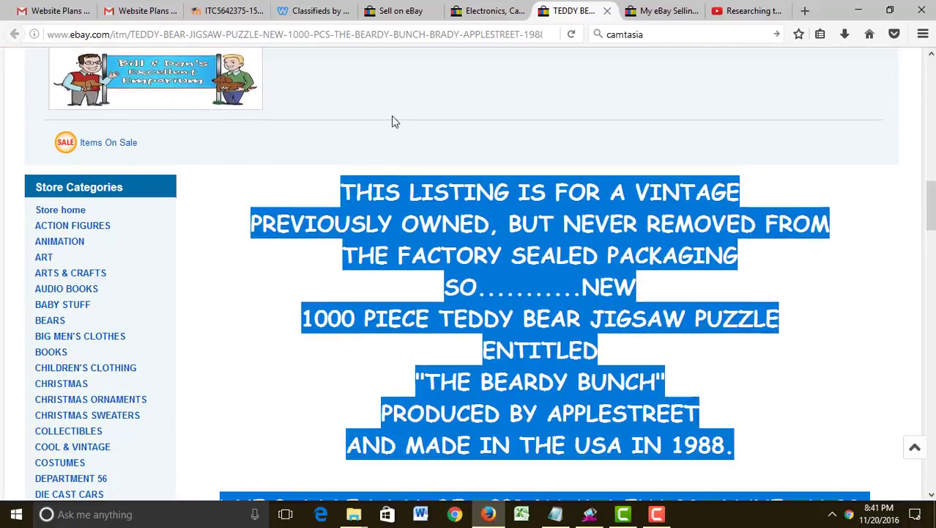
left_click(401, 12)
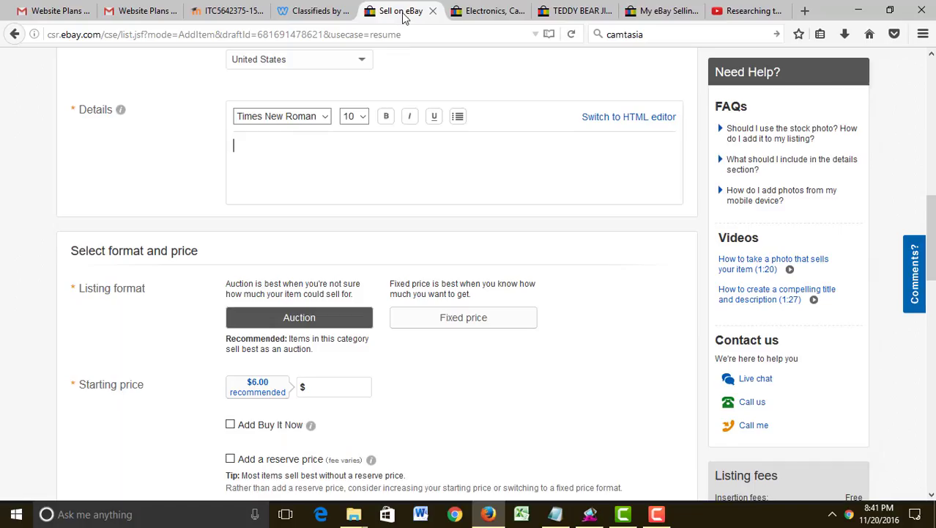
right_click(389, 142)
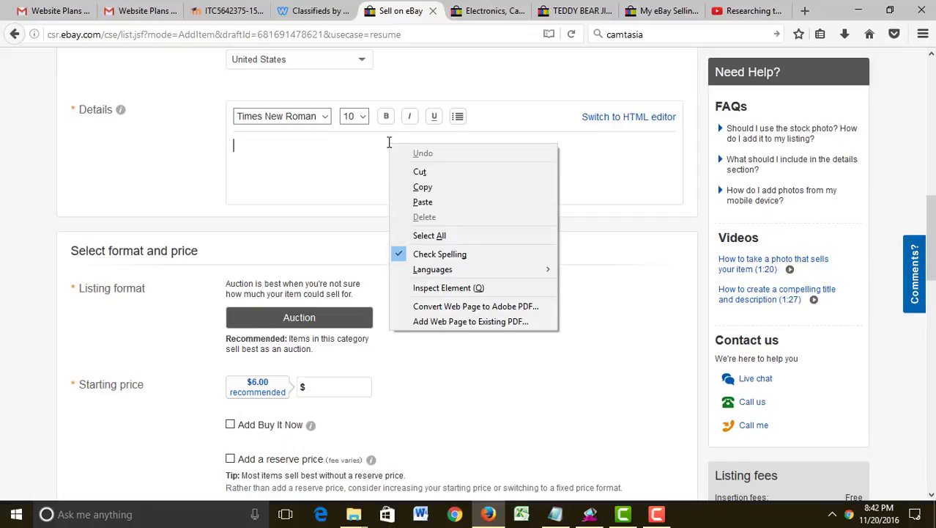
left_click(447, 196)
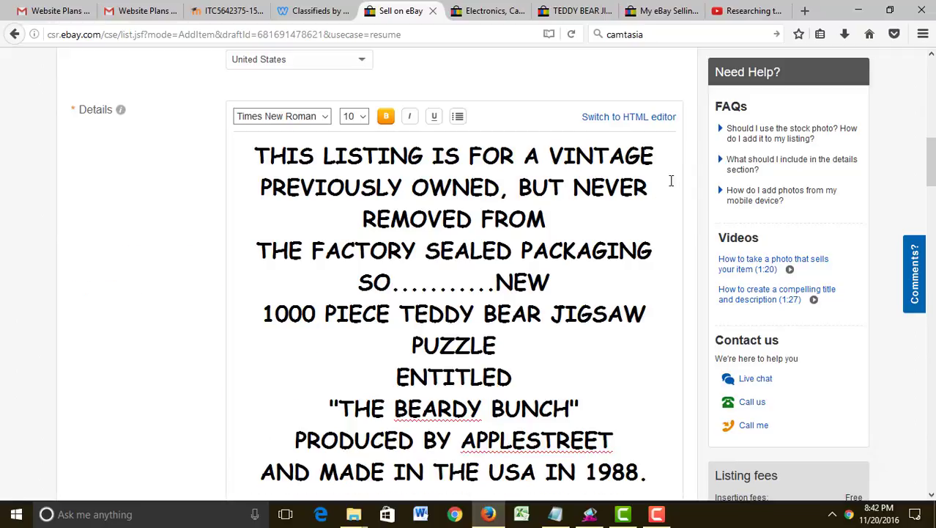
Select the whole pasted description, from THIS at the start to the end of the text
key("Home")
left_click(666, 173)
left_click_drag(930, 157, 874, 151)
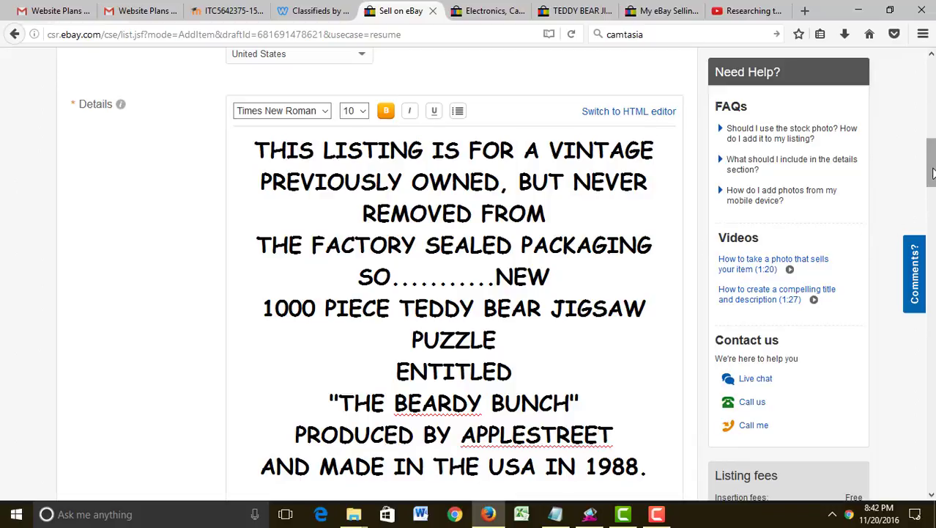
left_click_drag(933, 173, 882, 160)
left_click(260, 207)
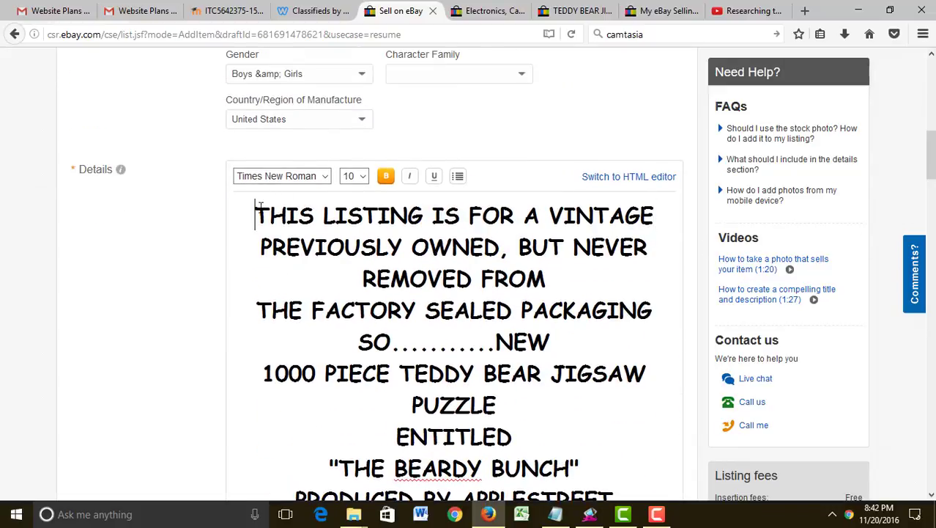
left_click_drag(260, 207, 736, 346)
scroll(894, 115, "up", 15)
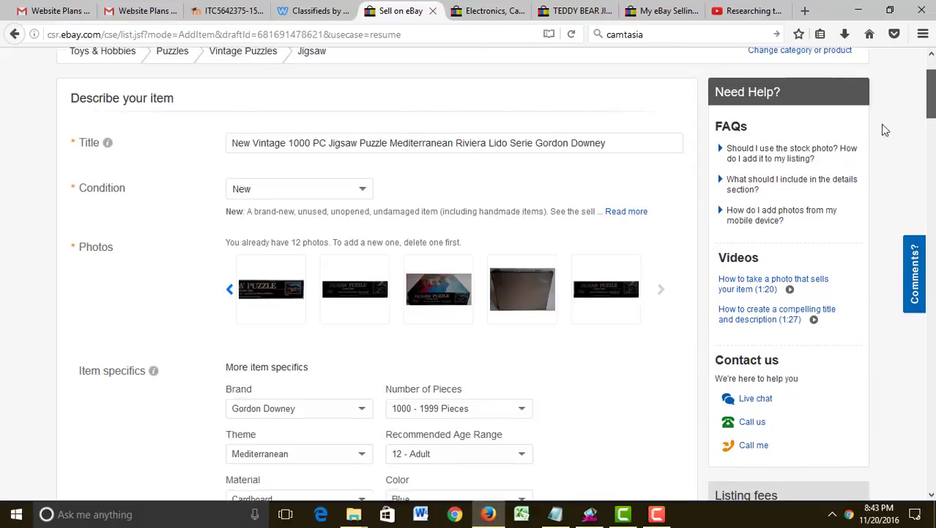
Change the selected description text to Arial, keeping size 10
scroll(882, 147, "down", 10)
scroll(883, 147, "down", 1)
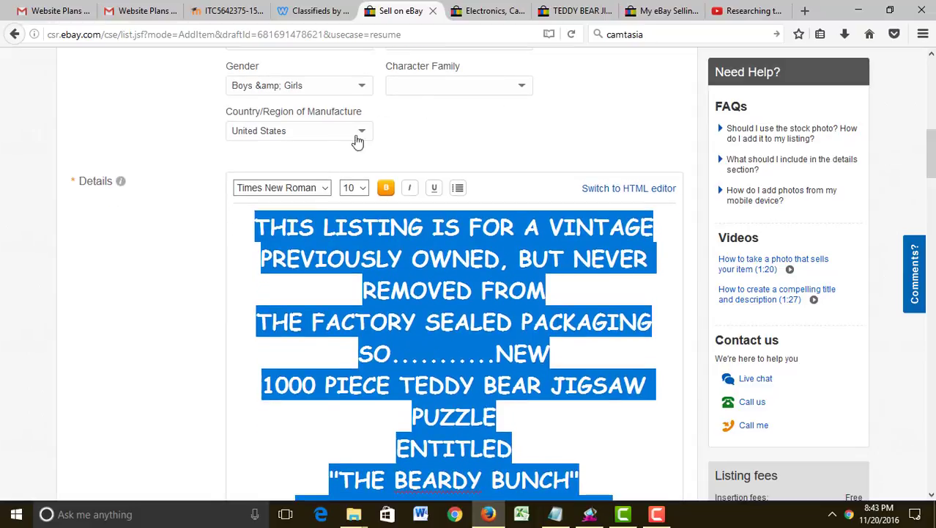
left_click(364, 189)
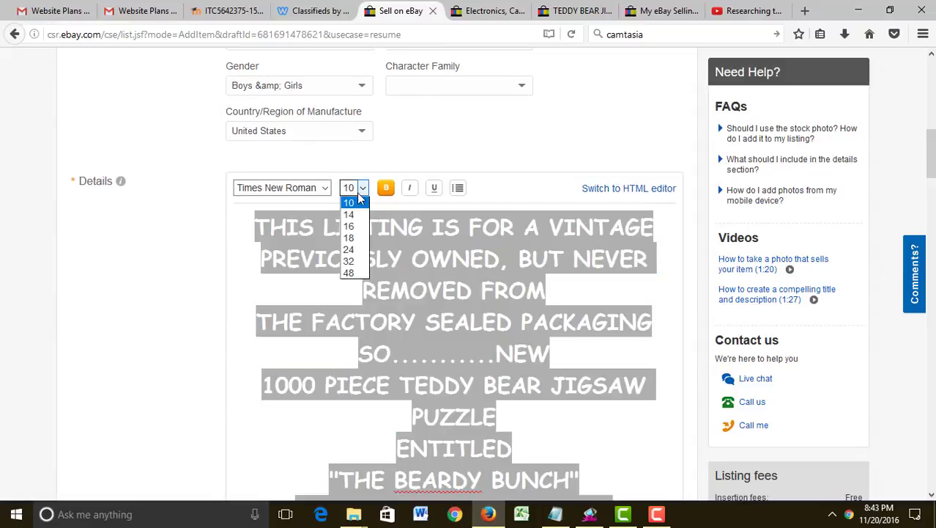
left_click(357, 203)
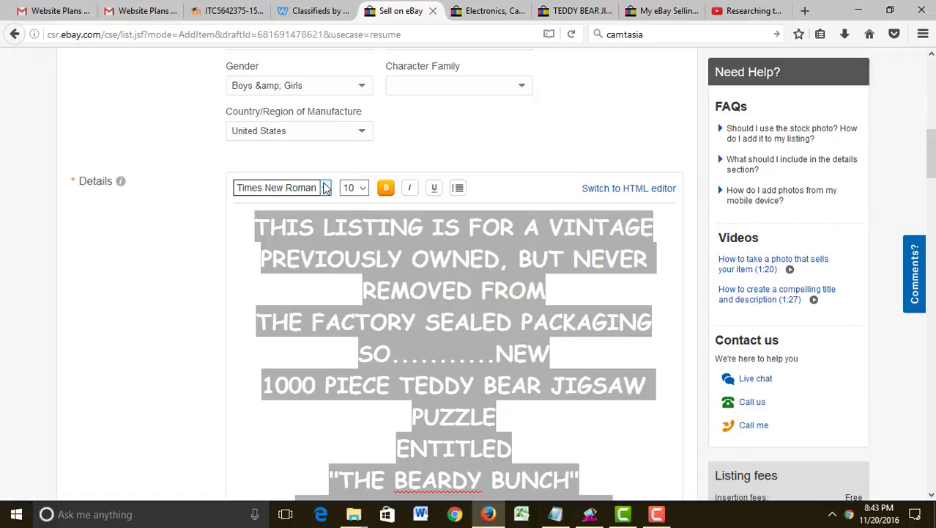
left_click(317, 190)
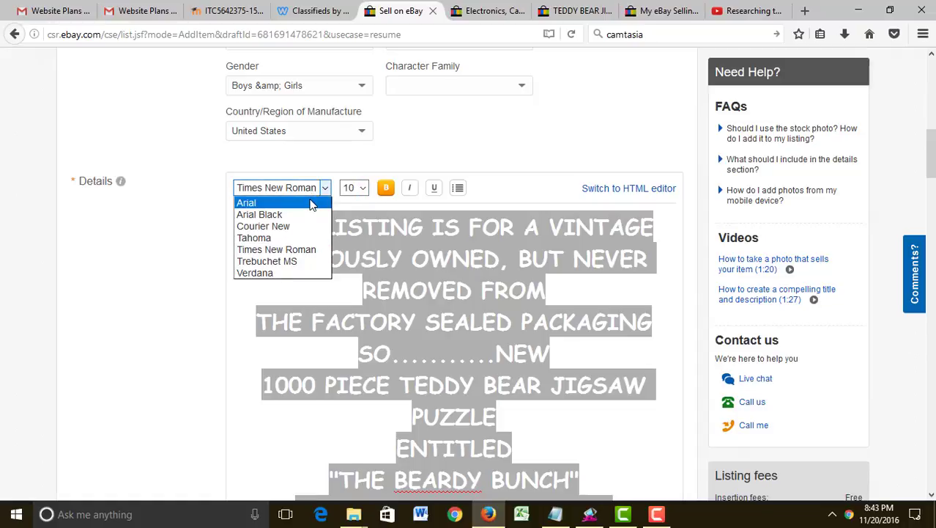
left_click(312, 202)
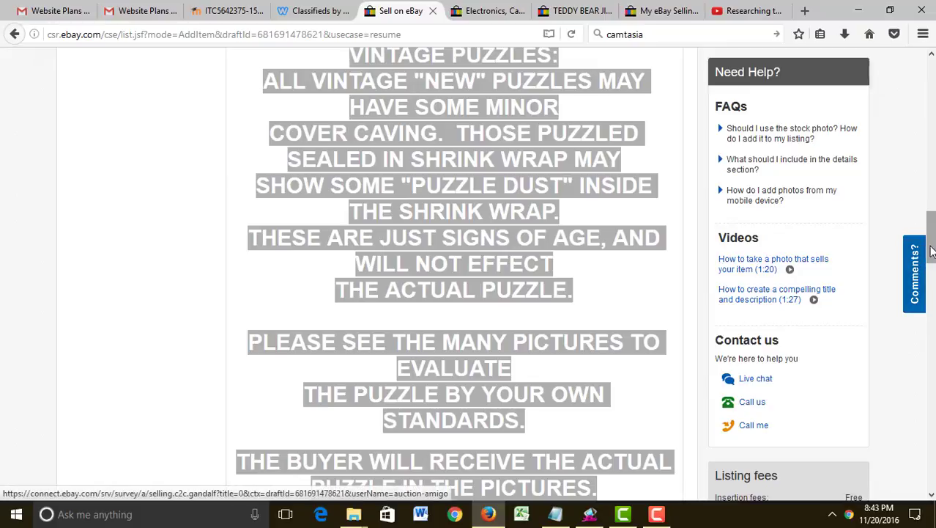
Try sizes 24, 10 and 14 on the selected text, settling on size 16
scroll(909, 170, "up", 10)
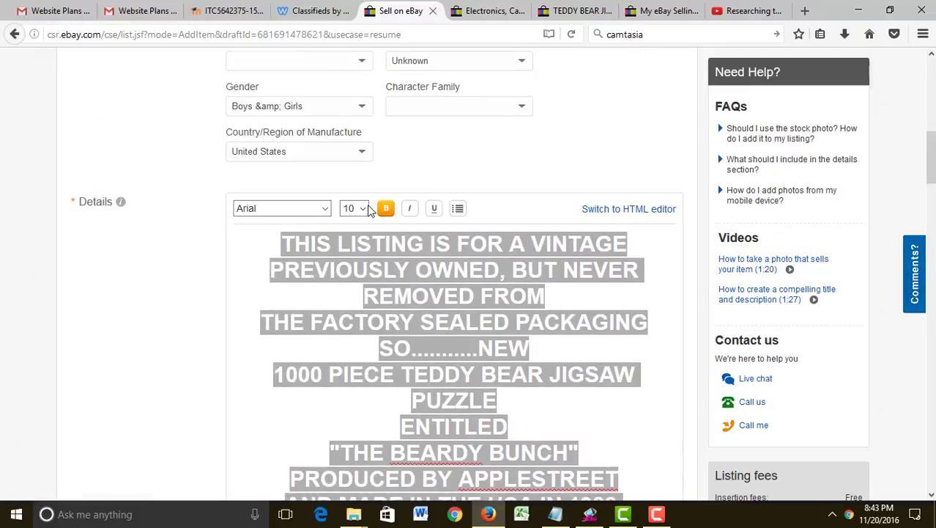
left_click(357, 209)
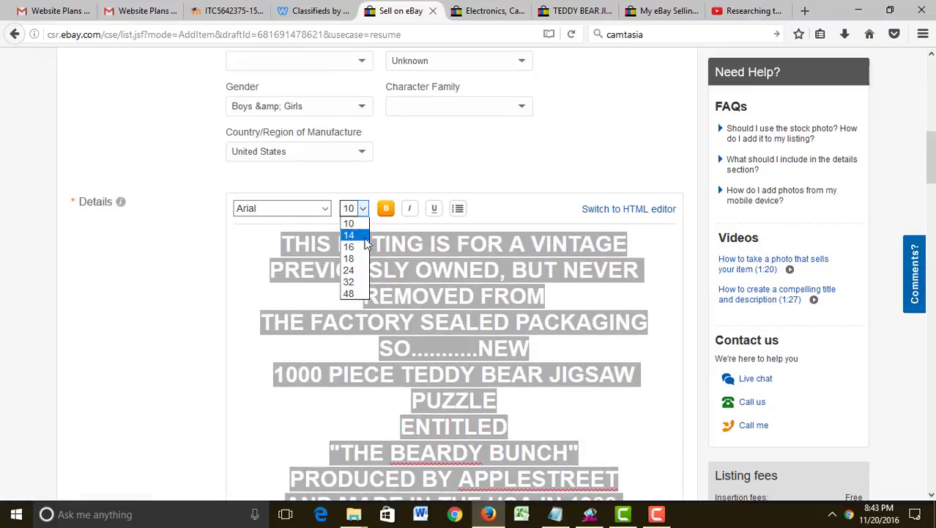
left_click(358, 271)
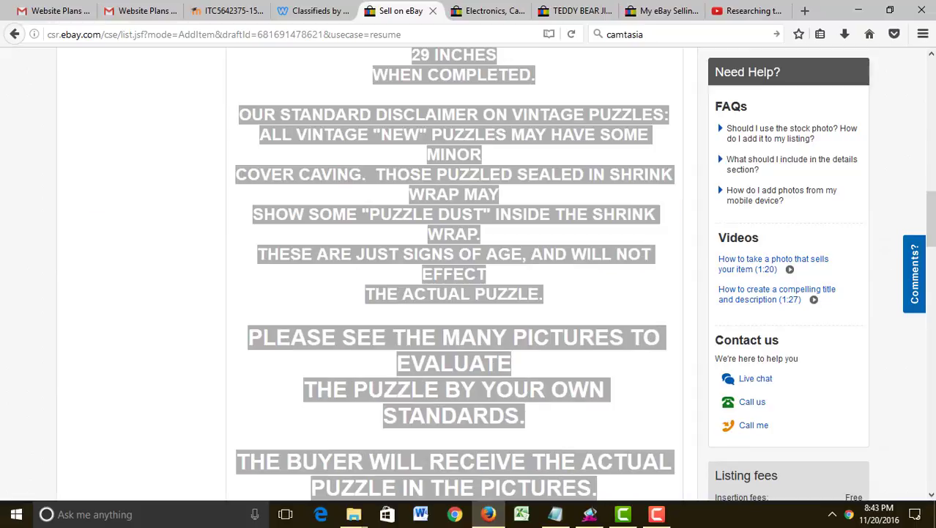
scroll(884, 190, "up", 8)
scroll(884, 190, "down", 3)
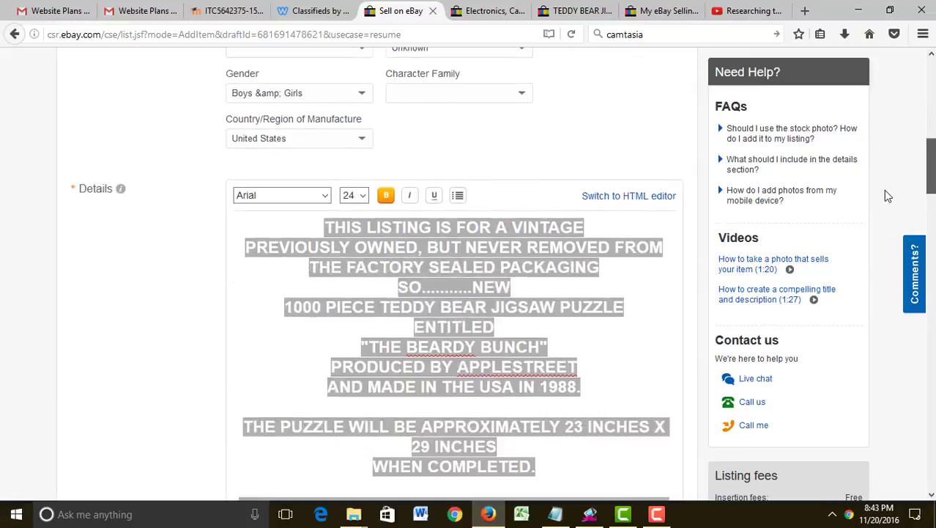
scroll(884, 190, "down", 2)
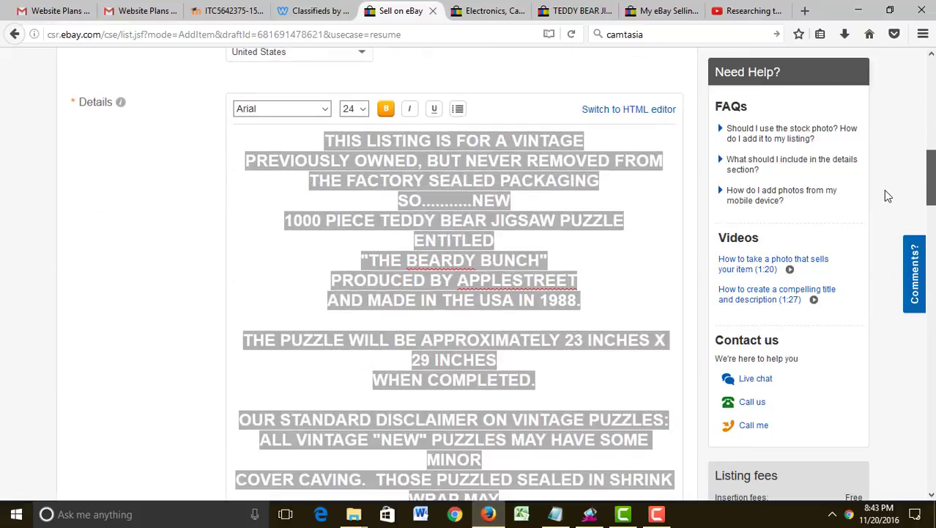
left_click(361, 110)
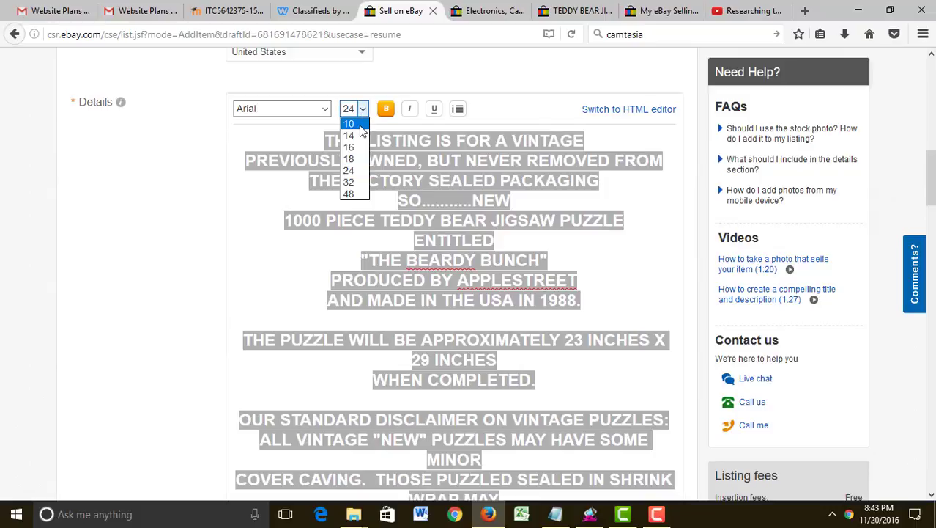
left_click(359, 126)
left_click(361, 110)
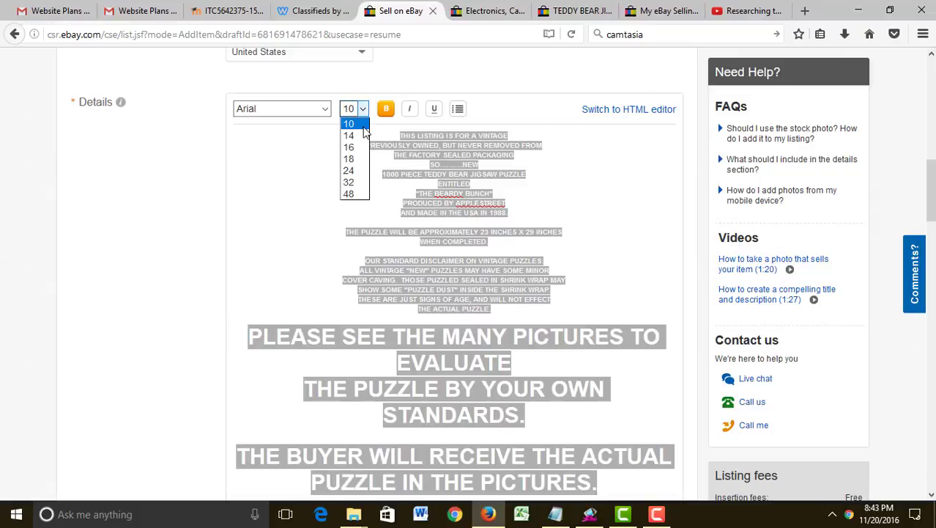
left_click(362, 133)
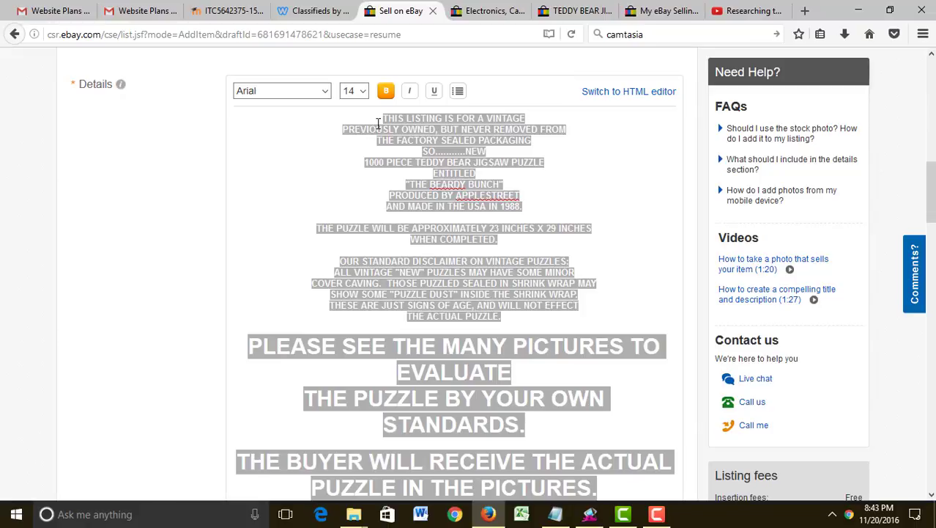
left_click(364, 93)
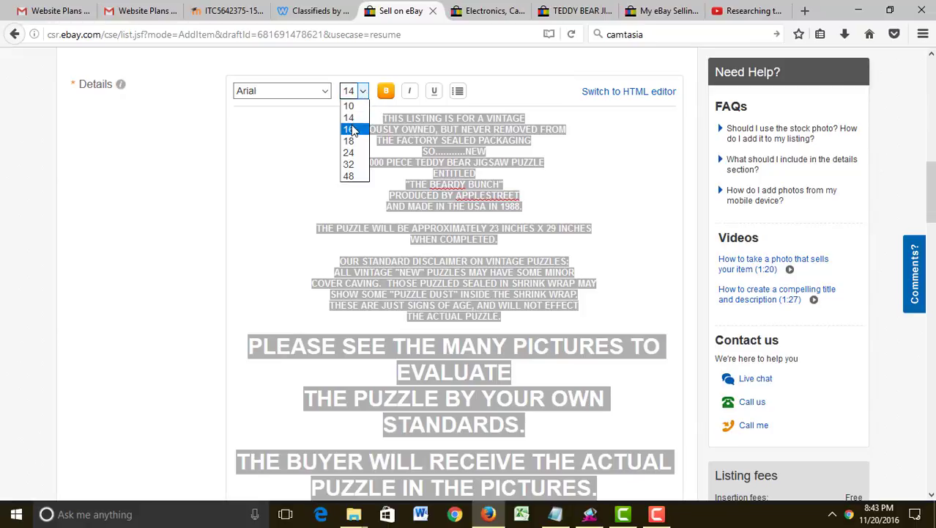
left_click(353, 129)
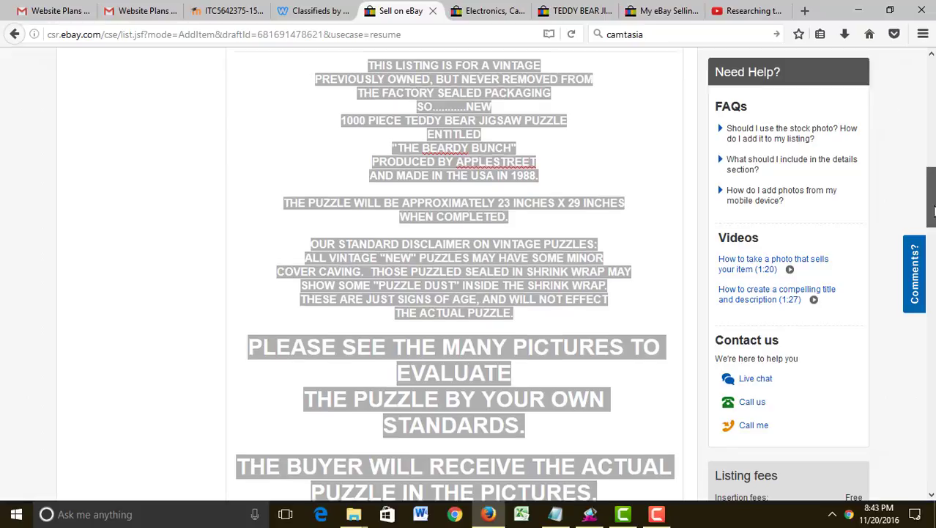
Switch the selected text to Courier New and deselect to review it
scroll(339, 161, "up", 3)
left_click(324, 160)
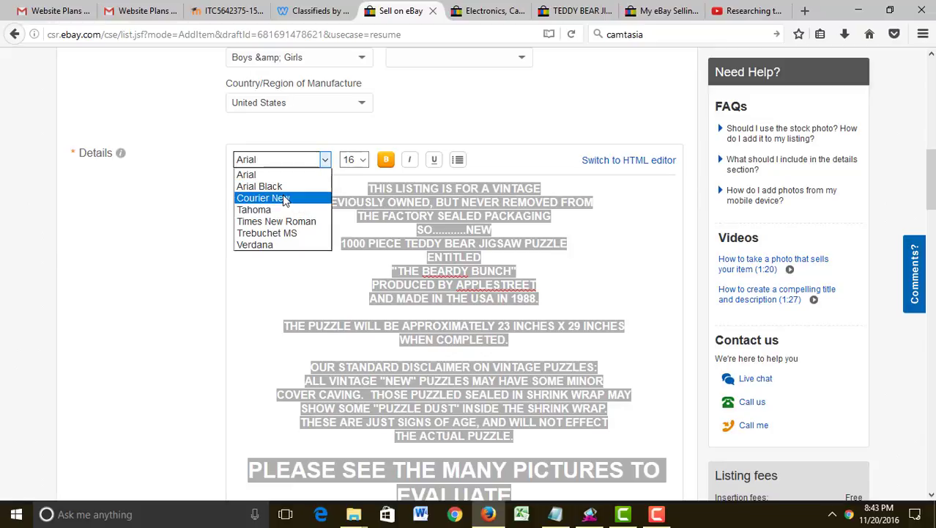
left_click(284, 200)
scroll(285, 200, "down", 1)
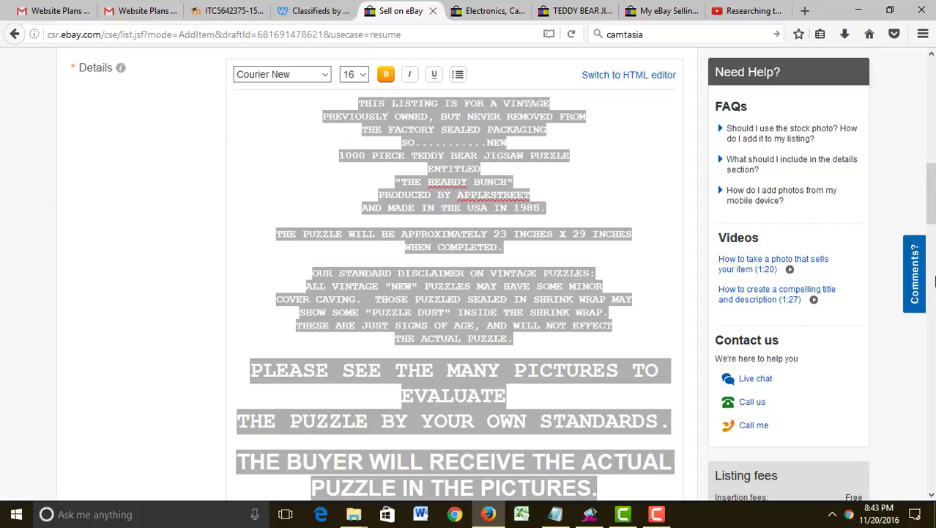
left_click_drag(932, 222, 925, 202)
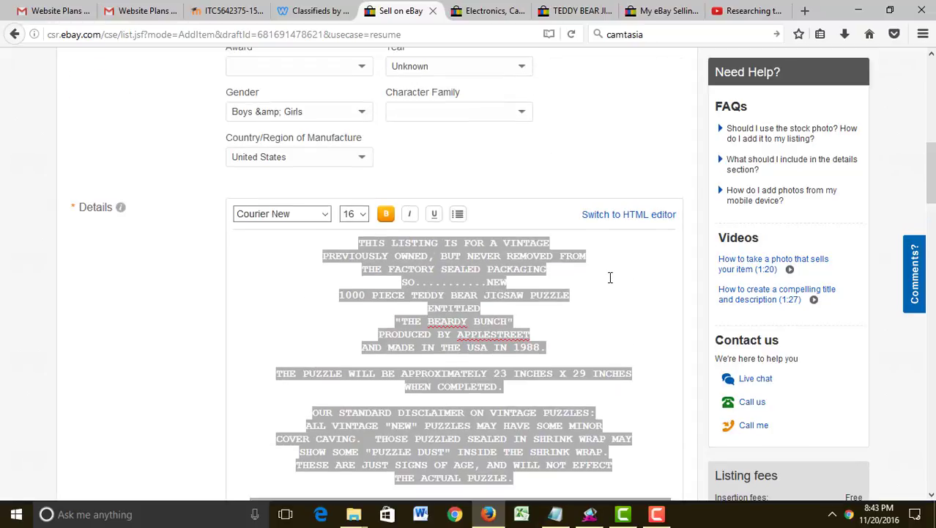
left_click(610, 277)
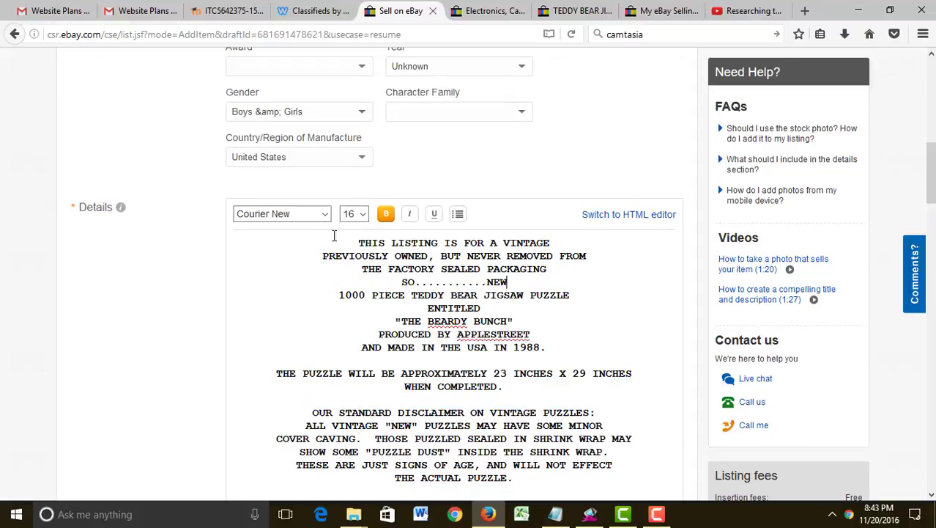
Apply Tahoma to the description from THIS LISTING through THE ACTUAL PUZZLE
left_click_drag(356, 242, 596, 440)
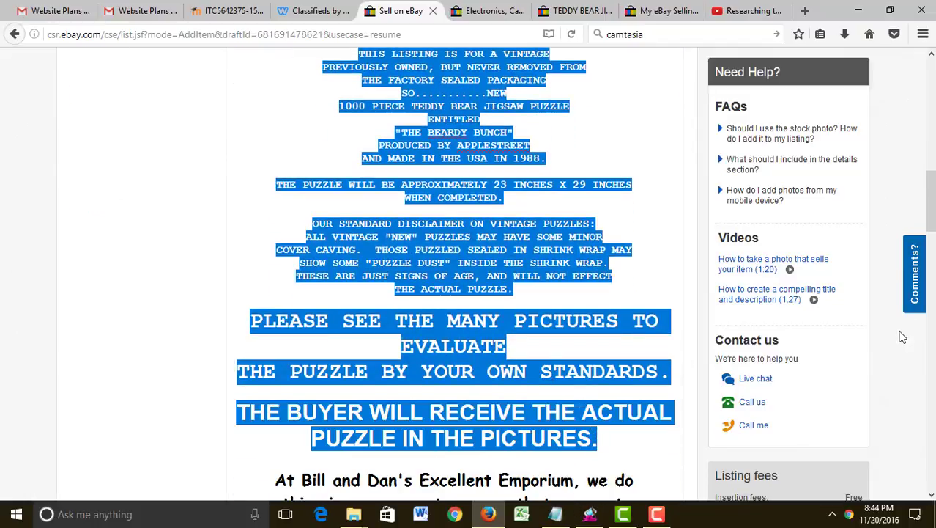
scroll(270, 167, "up", 5)
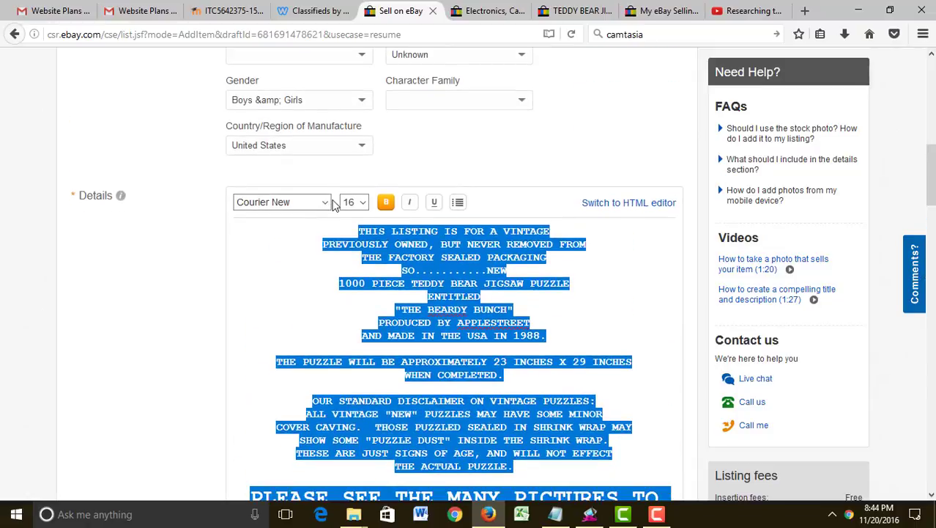
left_click(326, 203)
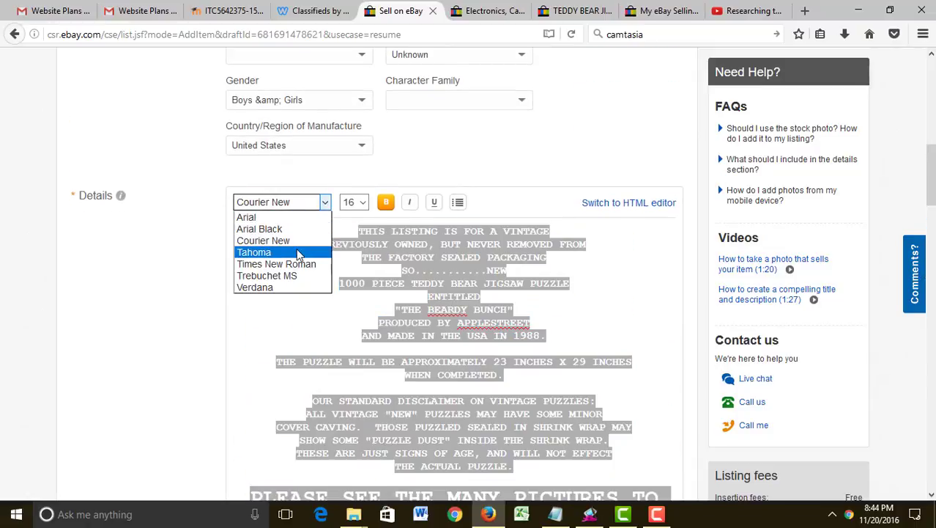
left_click(296, 252)
scroll(296, 249, "down", 3)
left_click(651, 242)
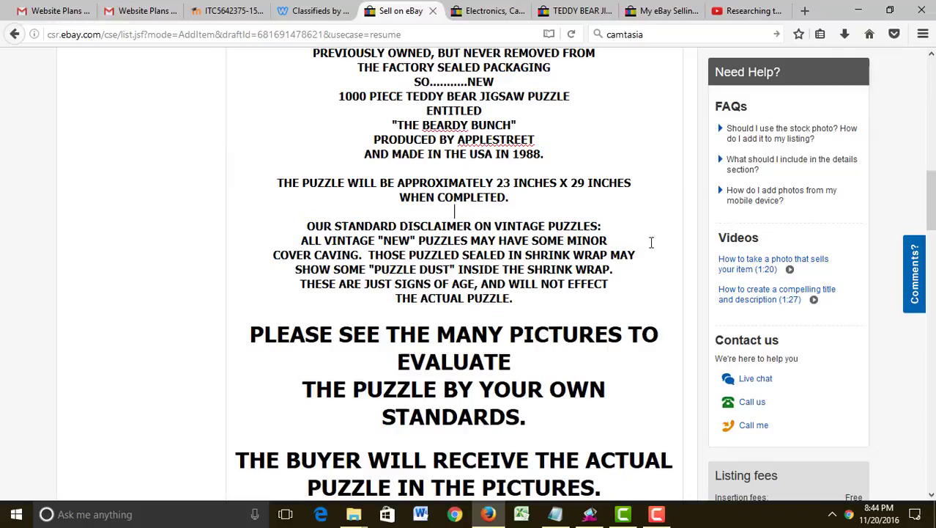
scroll(929, 190, "up", 3)
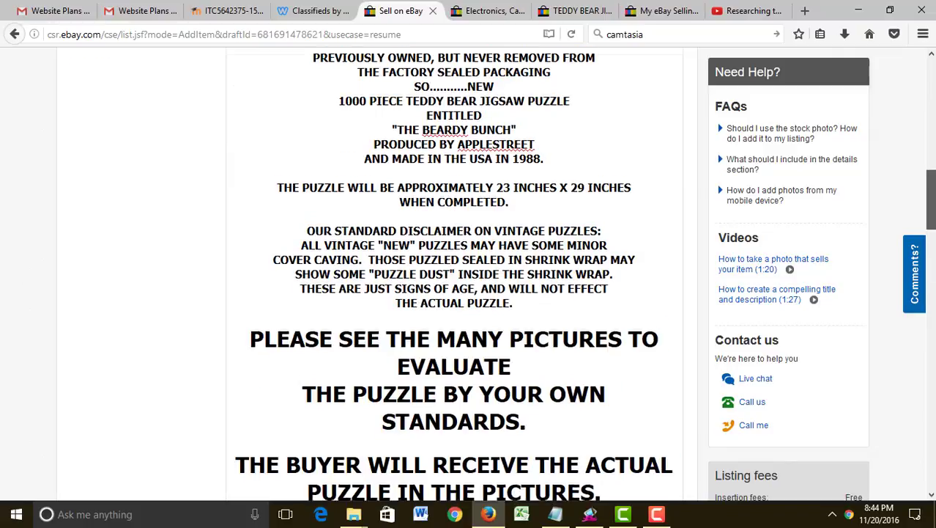
left_click_drag(925, 189, 912, 205)
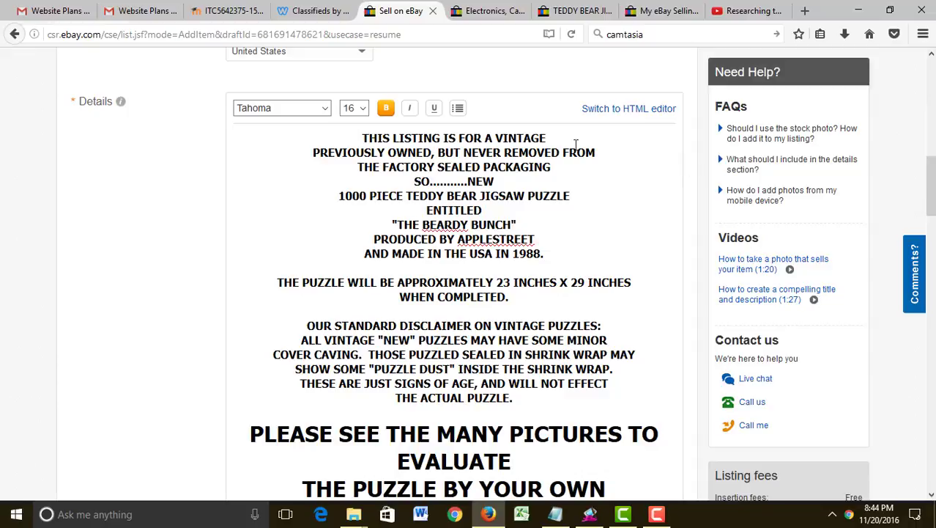
left_click(324, 112)
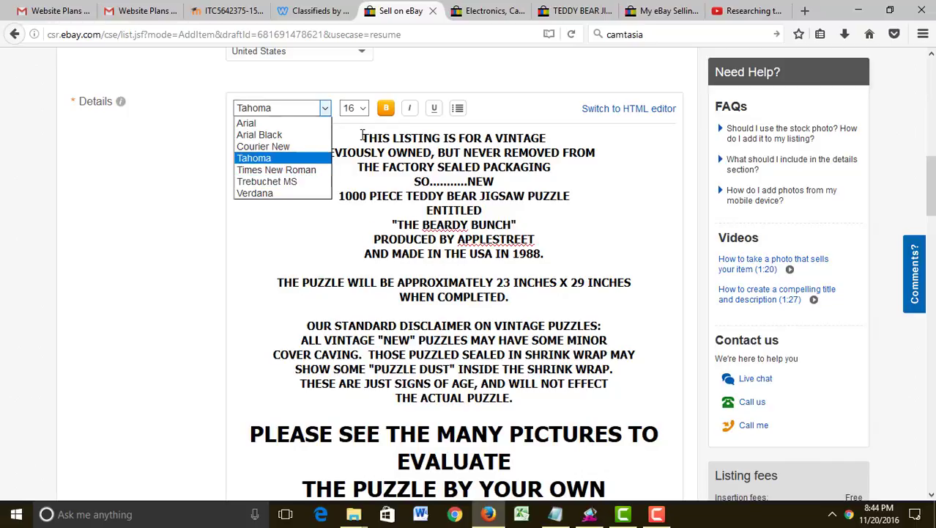
left_click(253, 159)
Reselect the opening paragraphs and set them in Trebuchet MS
left_click_drag(357, 137, 624, 399)
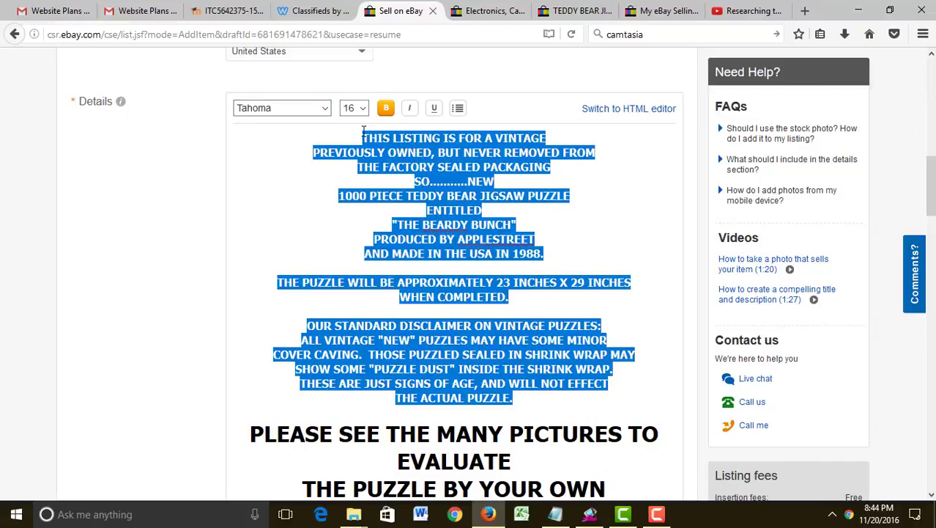
left_click(323, 108)
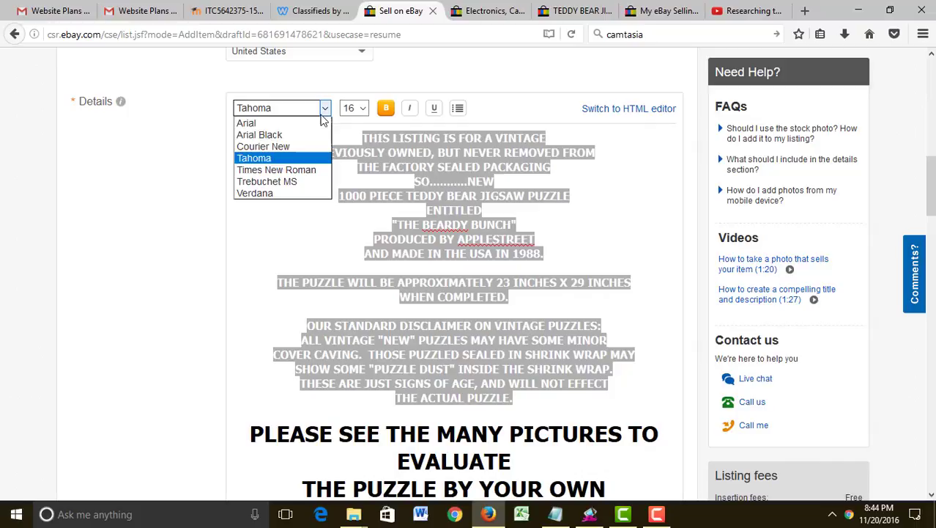
left_click(306, 182)
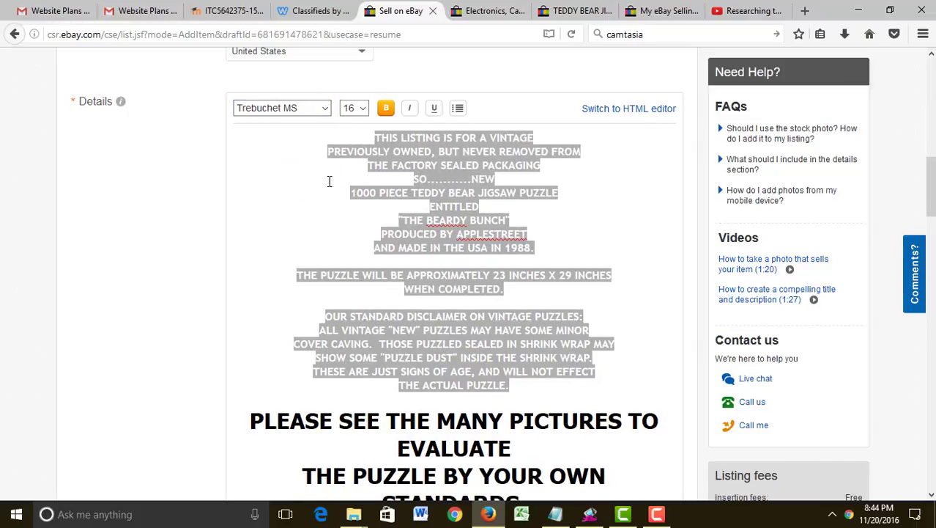
left_click(513, 213)
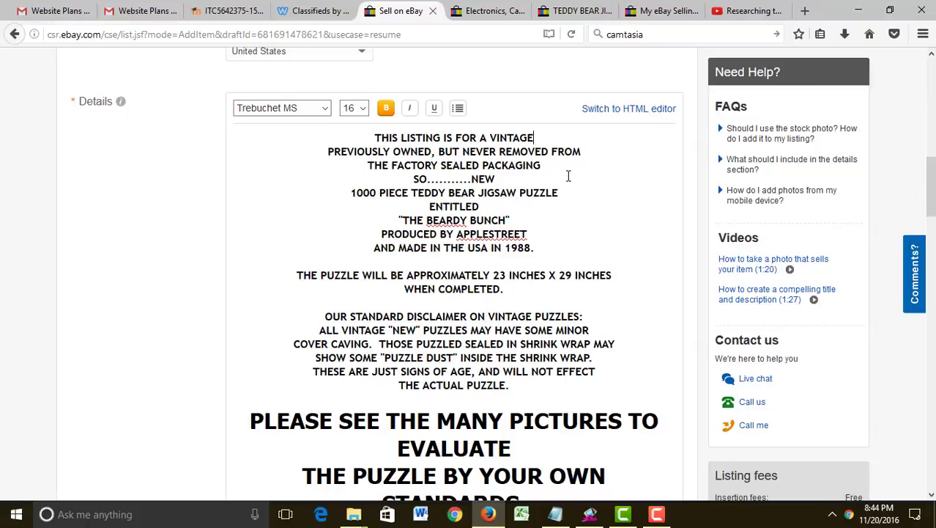
Retype the opening lines as 'This listing is for a previously owned, but still in the factory sealed packaging so...NEW'
key("BackSpace")
key("BackSpace")
key("BackSpace")
key("BackSpace")
key("BackSpace")
key("BackSpace")
key("BackSpace")
key("BackSpace")
key("BackSpace")
key("BackSpace")
key("BackSpace")
key("BackSpace")
key("BackSpace")
key("BackSpace")
key("BackSpace")
key("BackSpace")
key("BackSpace")
key("BackSpace")
key("BackSpace")
key("BackSpace")
type("This listing is for a")
left_click(583, 154)
key("BackSpace")
key("BackSpace")
key("BackSpace")
key("BackSpace")
key("BackSpace")
key("BackSpace")
key("BackSpace")
key("BackSpace")
key("BackSpace")
key("BackSpace")
key("BackSpace")
key("BackSpace")
key("BackSpace")
key("BackSpace")
key("BackSpace")
key("BackSpace")
key("BackSpace")
key("BackSpace")
key("BackSpace")
key("BackSpace")
type("previously owned, but still in the")
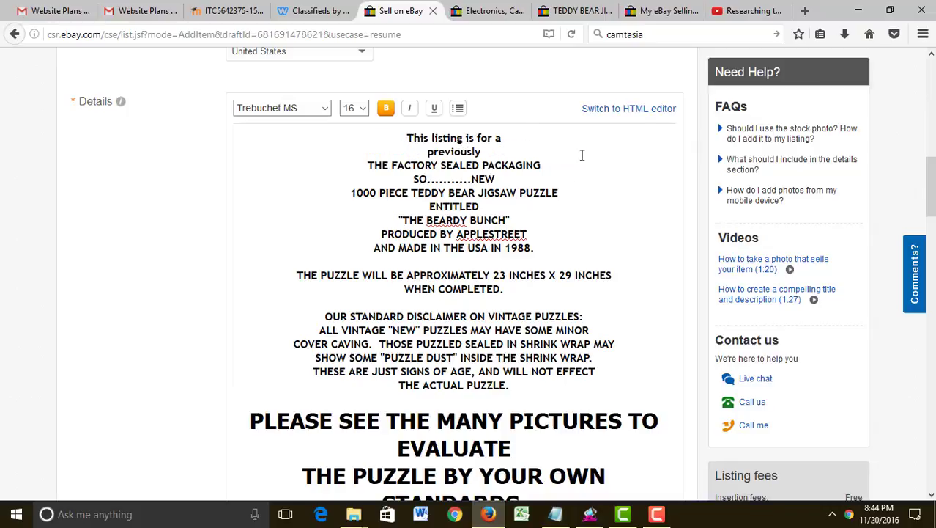
left_click(627, 161)
key("BackSpace")
key("BackSpace")
key("BackSpace")
key("BackSpace")
key("BackSpace")
key("BackSpace")
key("BackSpace")
key("BackSpace")
key("BackSpace")
key("BackSpace")
key("BackSpace")
key("BackSpace")
key("BackSpace")
key("BackSpace")
key("BackSpace")
key("BackSpace")
key("BackSpace")
key("BackSpace")
key("BackSpace")
key("BackSpace")
type("factory sealed packaging s")
type("o............................NEW")
Replace the teddy bear wording with 'piece Mediterranean Riviera jigsaw puzzle'
left_click(559, 192)
key("BackSpace")
key("BackSpace")
key("BackSpace")
key("BackSpace")
key("BackSpace")
key("BackSpace")
key("BackSpace")
key("BackSpace")
key("BackSpace")
key("BackSpace")
key("BackSpace")
key("BackSpace")
key("BackSpace")
key("BackSpace")
key("BackSpace")
key("BackSpace")
key("BackSpace")
key("BackSpace")
key("BackSpace")
key("BackSpace")
type("piece Medetrerainn")
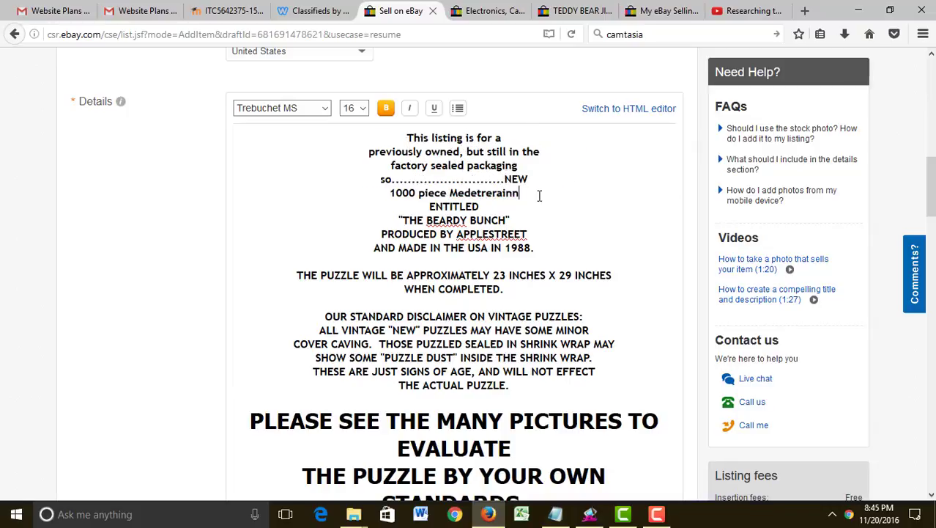
key("BackSpace")
key("BackSpace")
key("BackSpace")
key("BackSpace")
key("BackSpace")
key("BackSpace")
key("BackSpace")
key("BackSpace")
key("BackSpace")
type("iterranean Rivierra")
key("BackSpace")
key("BackSpace")
type("a")
left_click(425, 194)
type("jigsaw puzzle")
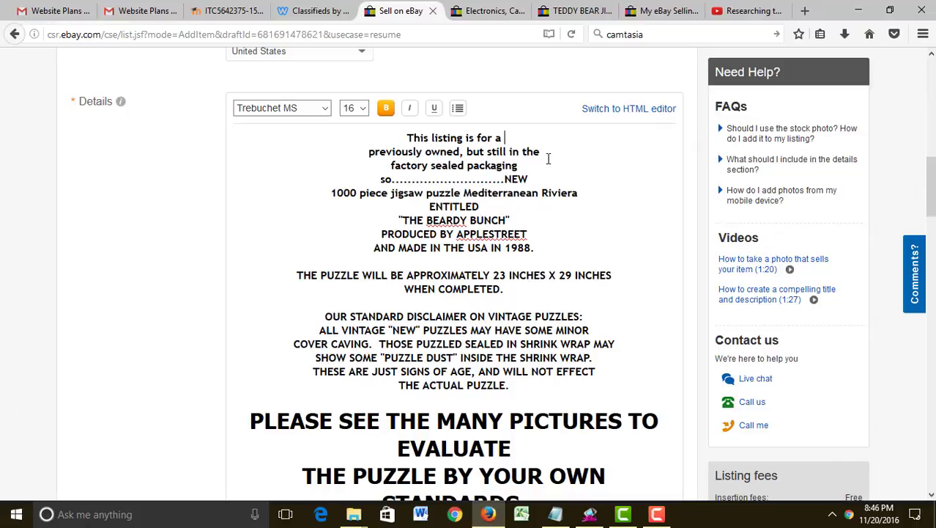
Add 'vintage' to the opening line and replace the old title lines with 'a beautiful photograph of'
left_click(544, 144)
type("vintage")
left_click(485, 208)
key("BackSpace")
key("BackSpace")
key("BackSpace")
key("BackSpace")
key("BackSpace")
key("BackSpace")
key("BackSpace")
key("BackSpace")
left_click_drag(512, 207, 398, 206)
key("ctrl+x")
key("ctrl+v")
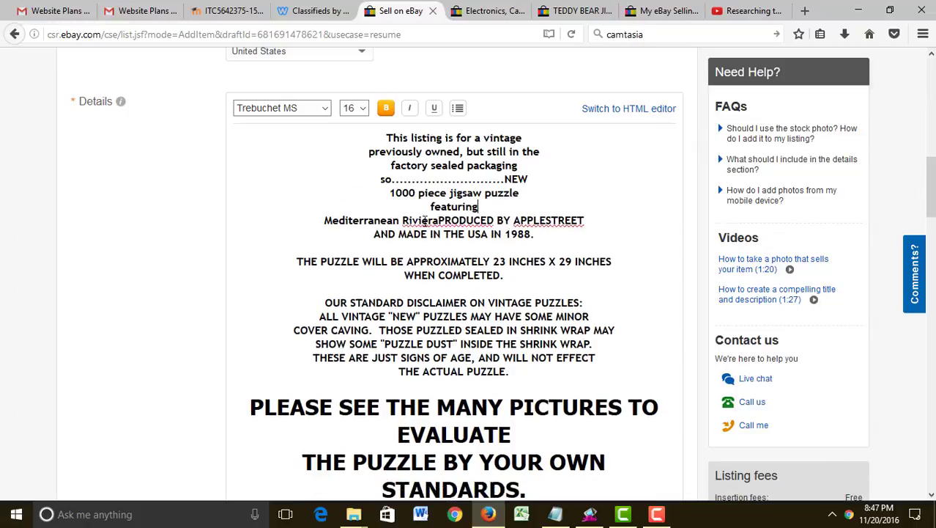
type("a beautiful photograph of")
Rewrite the maker line as 'The ... produced by Gordon-Downey and made in the USA.'
left_click(398, 220)
type("The")
left_click(537, 235)
key("BackSpace")
key("BackSpace")
key("BackSpace")
key("BackSpace")
key("BackSpace")
key("BackSpace")
key("BackSpace")
key("BackSpace")
key("BackSpace")
key("BackSpace")
key("BackSpace")
key("BackSpace")
key("BackSpace")
key("BackSpace")
key("BackSpace")
key("BackSpace")
key("BackSpace")
key("BackSpace")
key("BackSpace")
key("BackSpace")
key("BackSpace")
type("produced by Gordon-Downey")
left_click(540, 251)
Rewrite the size sentence in lower case as approximately 26 x 20 inches
key("BackSpace")
key("BackSpace")
key("BackSpace")
key("BackSpace")
key("BackSpace")
key("BackSpace")
key("BackSpace")
key("BackSpace")
key("BackSpace")
key("BackSpace")
key("BackSpace")
key("BackSpace")
key("BackSpace")
key("BackSpace")
key("BackSpace")
key("BackSpace")
key("BackSpace")
key("BackSpace")
key("BackSpace")
key("BackSpace")
type("and made in the USA.")
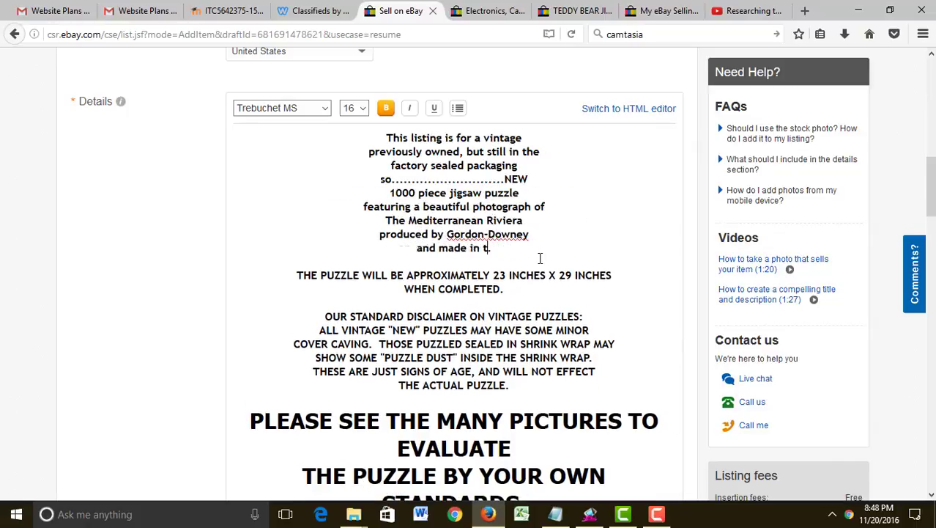
left_click(506, 275)
key("BackSpace")
type("6zle will be approximately")
left_click(538, 275)
key("BackSpace")
key("BackSpace")
key("BackSpace")
key("BackSpace")
key("BackSpace")
key("BackSpace")
type("inches")
left_click(602, 273)
key("BackSpace")
key("BackSpace")
key("BackSpace")
key("BackSpace")
key("BackSpace")
key("BackSpace")
type("inches")
left_click(504, 289)
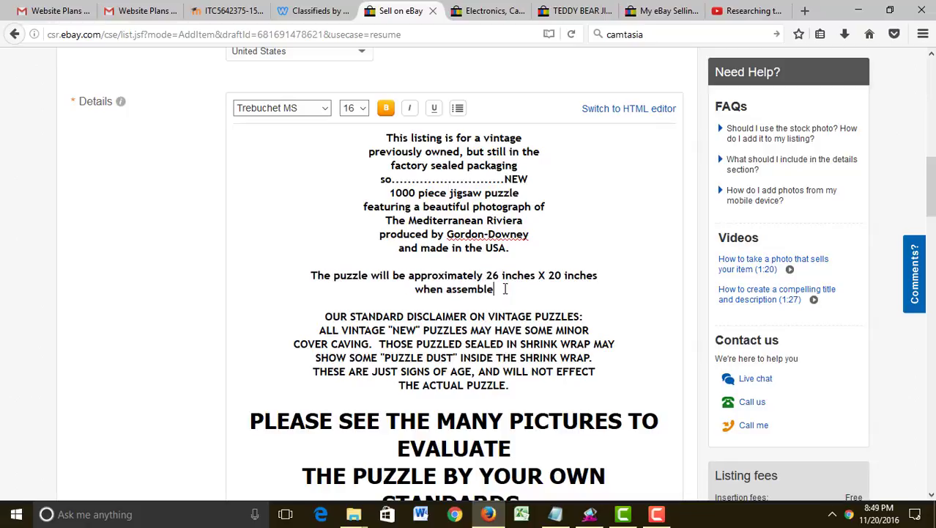
left_click(577, 283)
key("BackSpace")
key("BackSpace")
key("BackSpace")
key("BackSpace")
key("BackSpace")
key("BackSpace")
key("BackSpace")
key("BackSpace")
key("BackSpace")
key("BackSpace")
key("BackSpace")
key("BackSpace")
key("BackSpace")
key("BackSpace")
key("BackSpace")
key("BackSpace")
key("BackSpace")
key("BackSpace")
key("BackSpace")
key("BackSpace")
Type the lower-case vintage puzzle disclaimer about cover wear, puzzle dust and signs of age
type("Our standard disclaimer on vintage puzzles:")
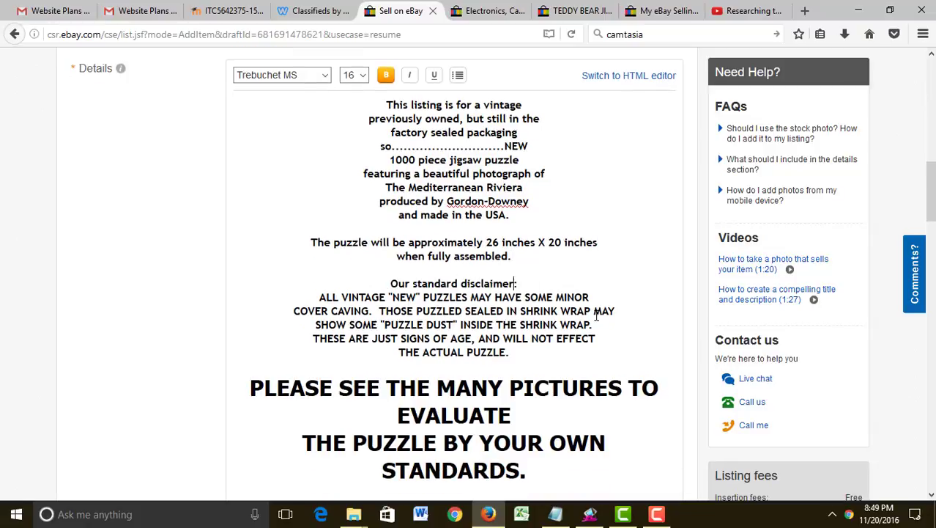
key("Return")
type("All vintage new puzzles may have some minor")
key("Return")
type("cover caving. Those puzzles sealed in shrink wrap may")
key("Return")
type("have some \"puzzle dust\" inside the shrink wrap.")
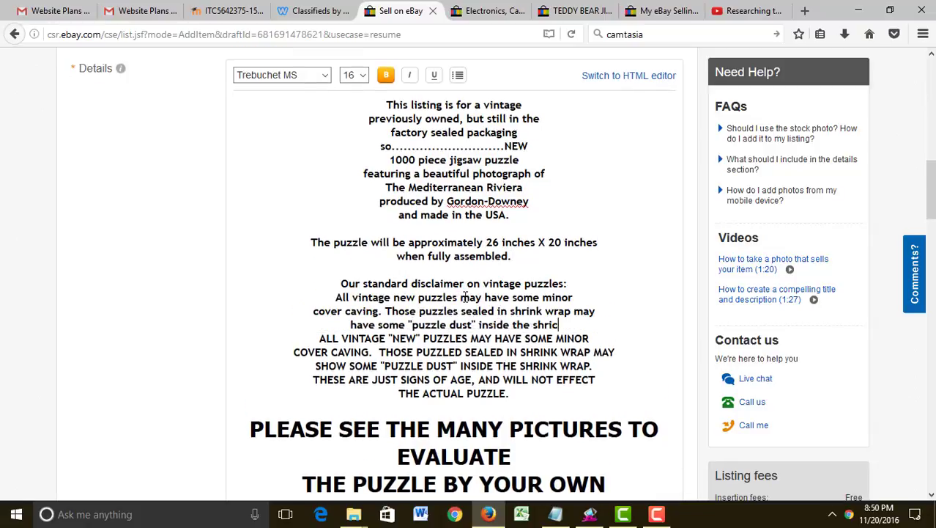
key("Return")
type("These are just signs of age, and will not affect")
key("Return")
type("the actual puzzle.")
Replace the old all-caps disclaimer with 'Please see the many pictures to evaluate the puzzle by your own standards.'
left_click_drag(318, 365, 541, 419)
key("Delete")
key("Return")
type("Please see the many pictures to evaluate the puzzle")
key("Return")
type("by your own")
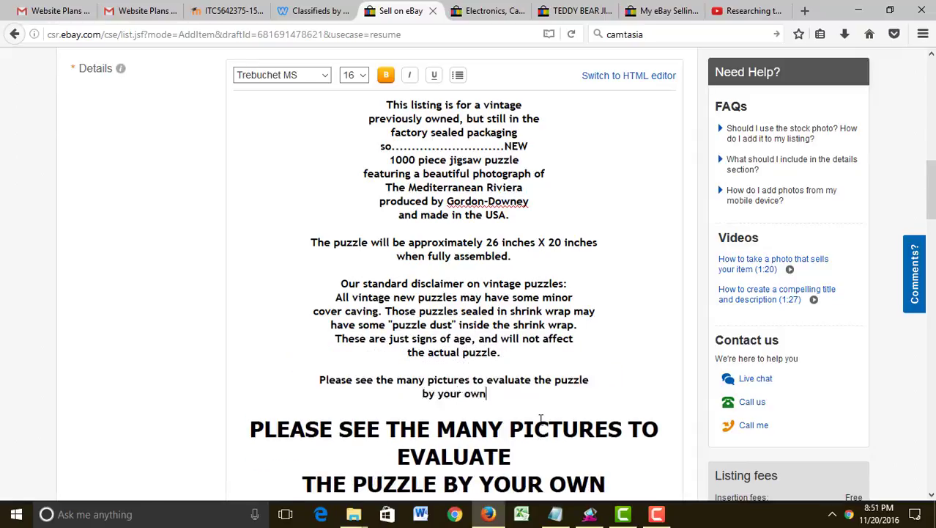
type(" standards.")
Add 'The buyer will receive the actual puzzle in the pictures.' and delete the all-caps version
key("ctrl+z")
scroll(554, 362, "down", 3)
left_click(554, 362)
key("BackSpace")
key("BackSpace")
key("BackSpace")
key("BackSpace")
key("BackSpace")
key("BackSpace")
key("BackSpace")
key("BackSpace")
key("BackSpace")
key("BackSpace")
key("BackSpace")
key("BackSpace")
key("BackSpace")
key("BackSpace")
key("BackSpace")
key("BackSpace")
key("BackSpace")
key("BackSpace")
key("BackSpace")
key("BackSpace")
left_click(514, 248)
key("Return")
key("Return")
type("The buyer will receive the actual puzzle in")
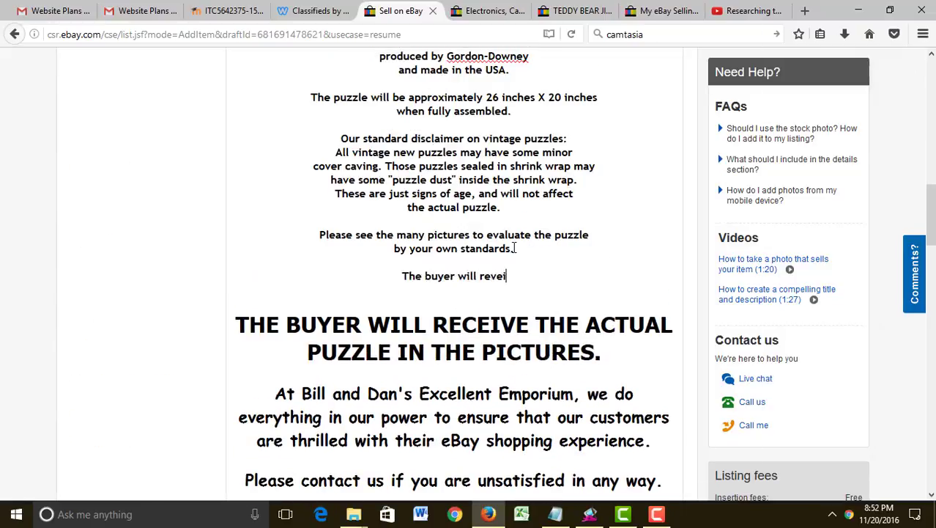
key("Return")
type("the pictures.")
left_click(926, 354)
left_click_drag(236, 339, 644, 367)
key("BackSpace")
key("BackSpace")
key("BackSpace")
key("BackSpace")
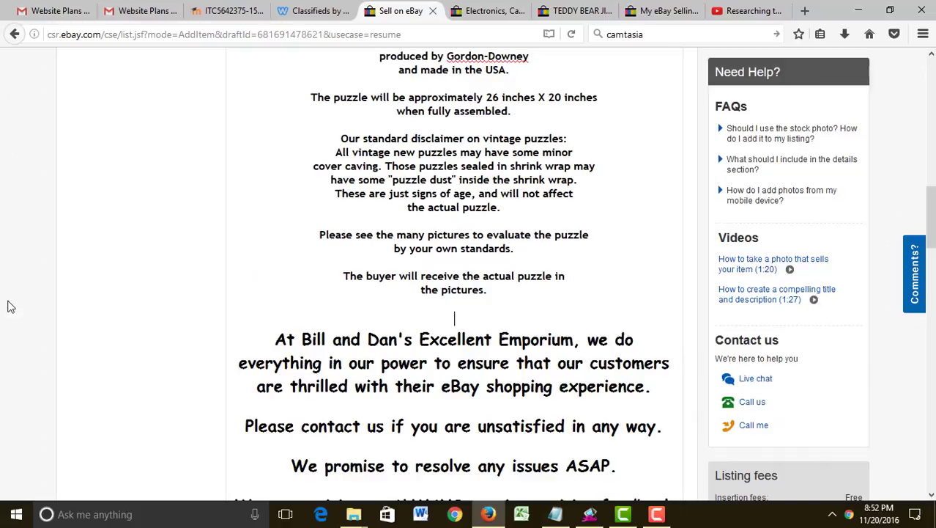
scroll(454, 275, "down", 5)
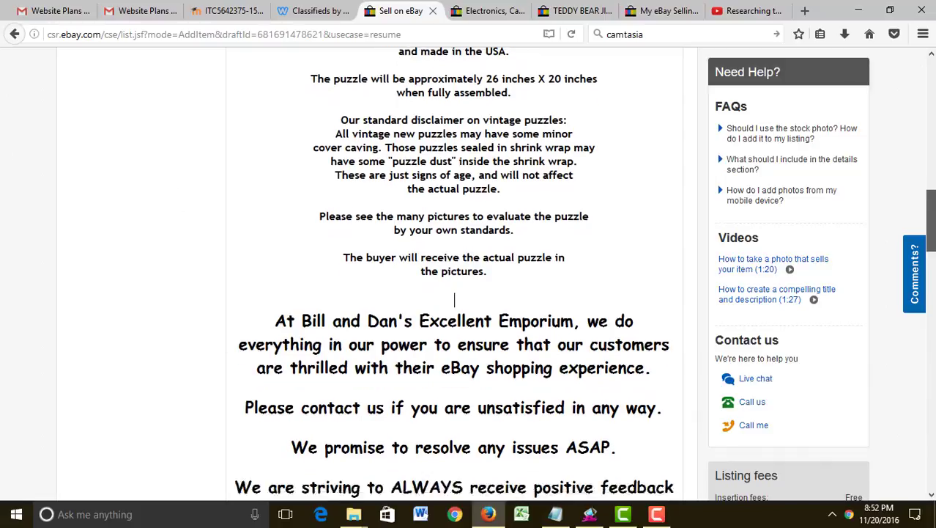
scroll(455, 275, "down", 2)
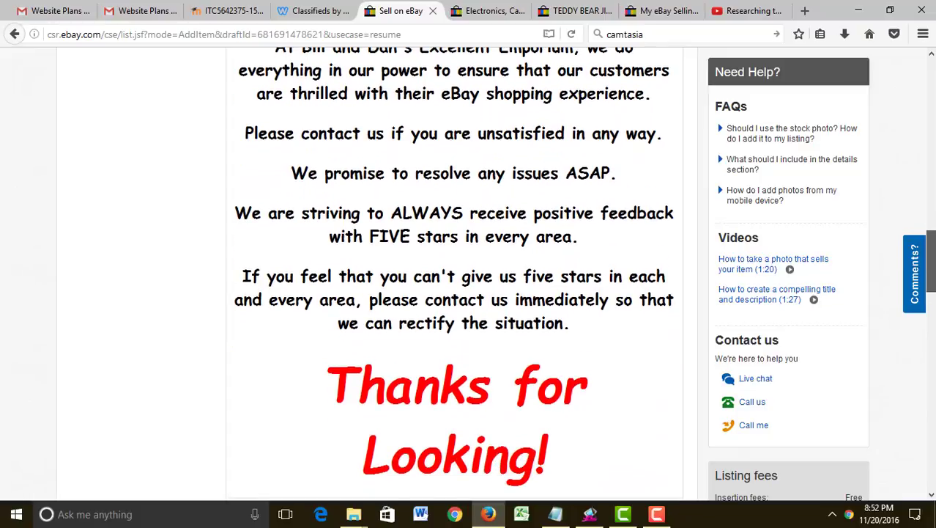
scroll(454, 276, "down", 3)
left_click_drag(931, 285, 904, 256)
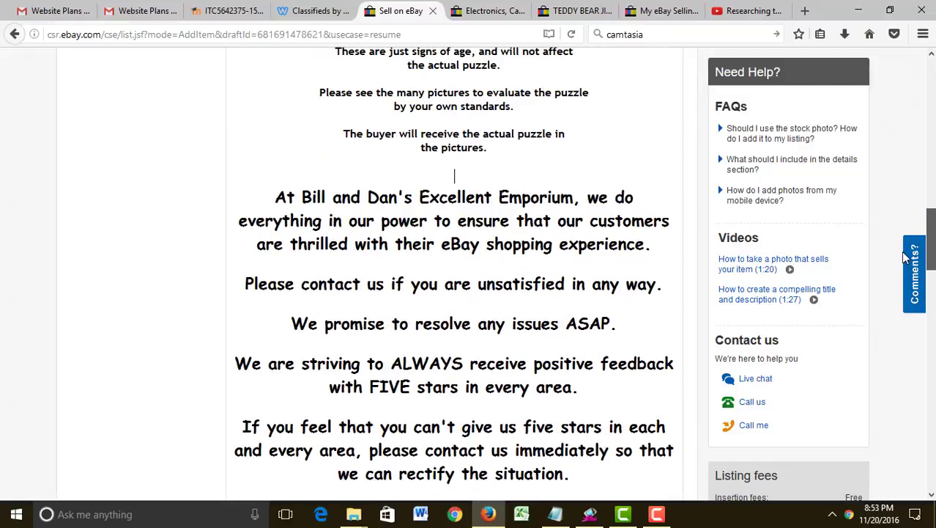
left_click_drag(905, 257, 900, 317)
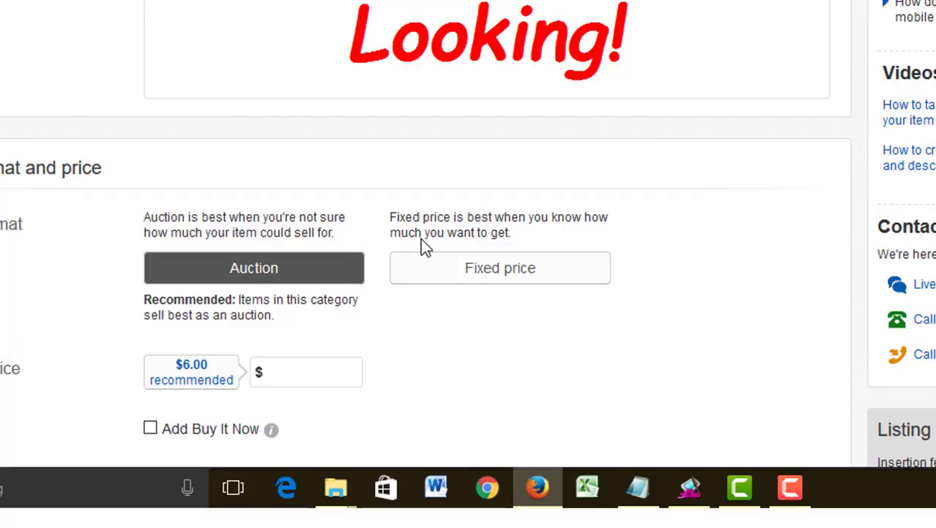
Switch the listing to Fixed price and enter 19.95 as the price
left_click(488, 274)
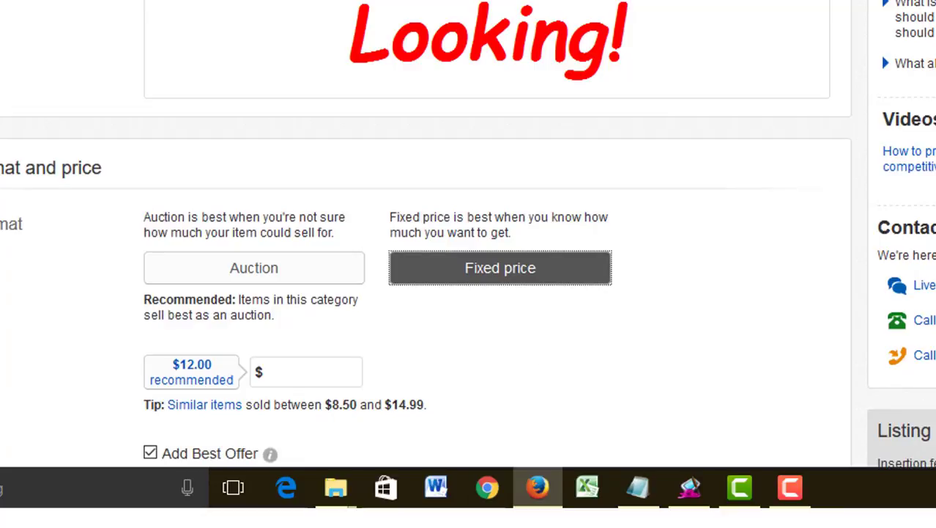
scroll(425, 234, "down", 4)
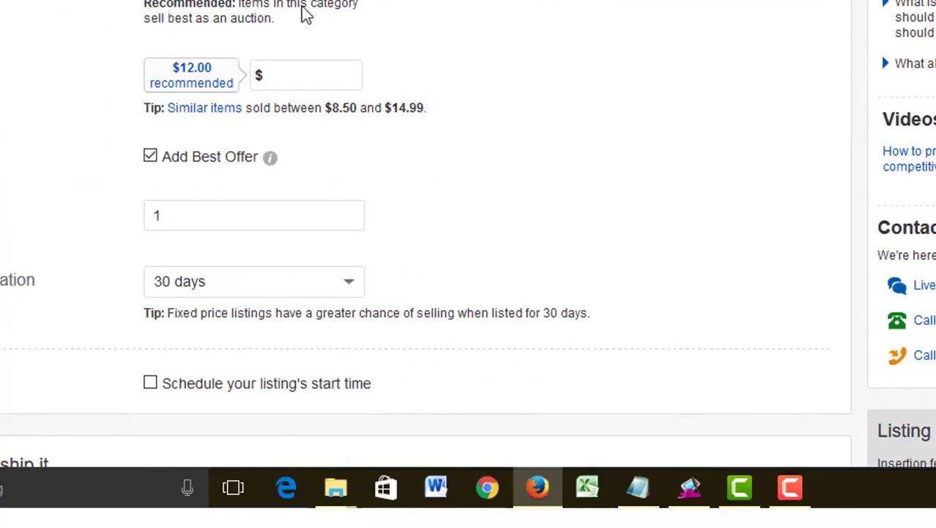
left_click(323, 72)
type("19")
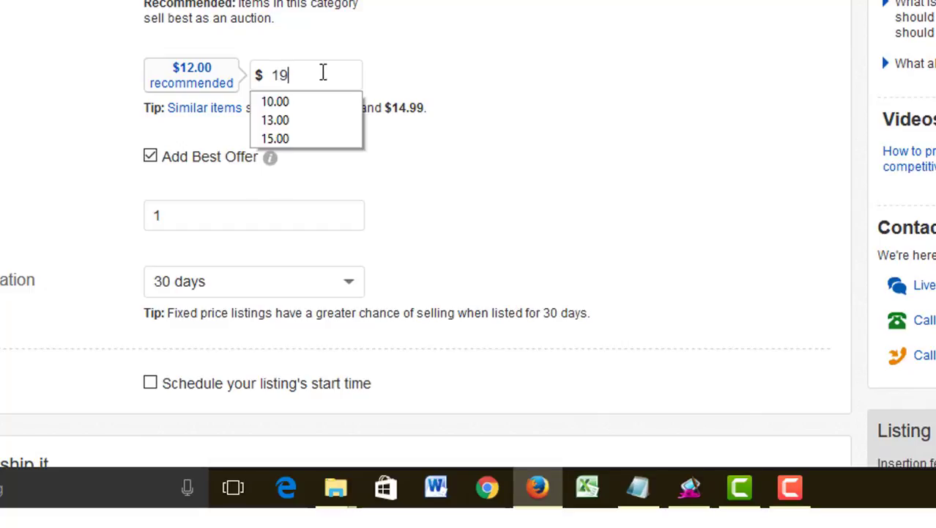
type(".9")
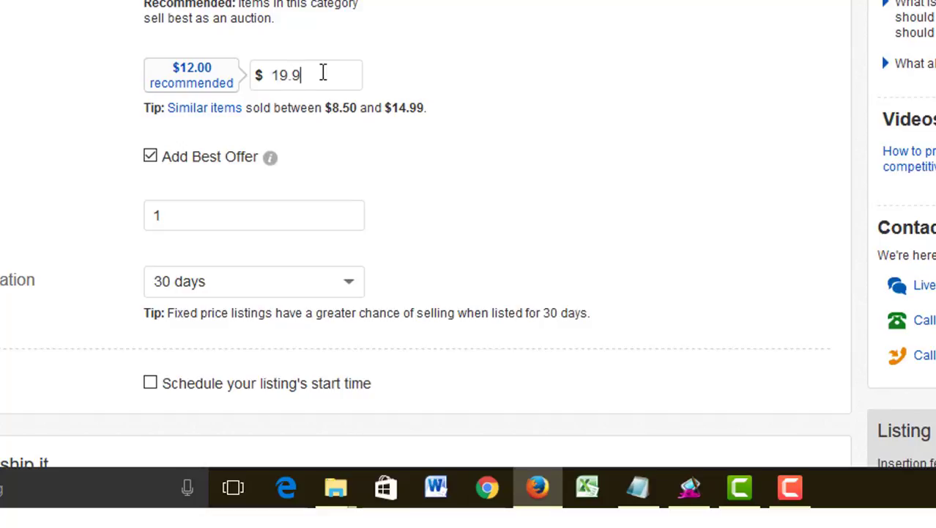
type("5")
Uncheck Add Best Offer and keep the listing duration at 30 days
left_click(150, 157)
scroll(312, 115, "down", 3)
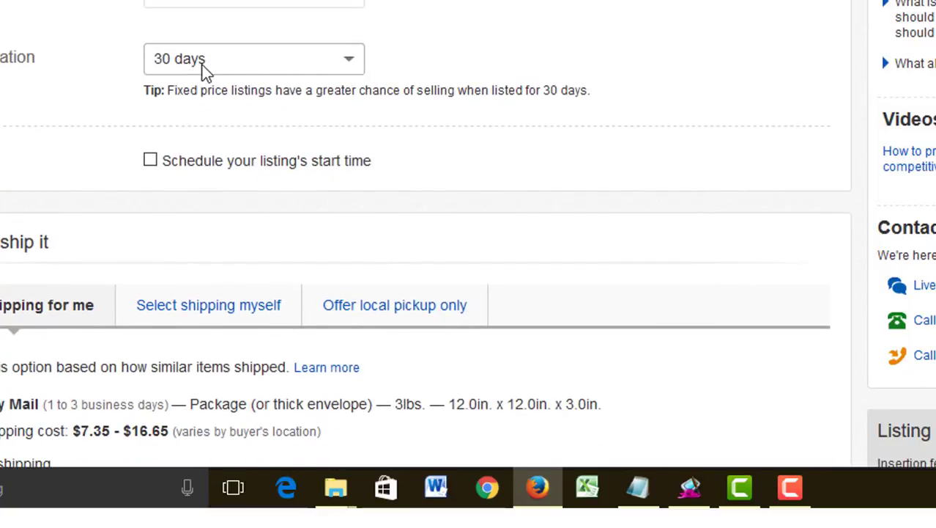
left_click(355, 68)
left_click(355, 68)
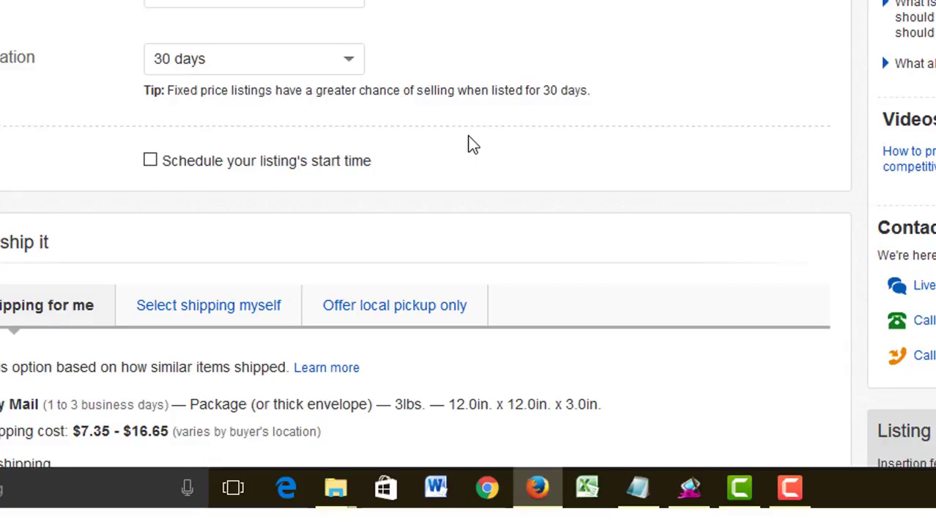
scroll(466, 144, "down", 3)
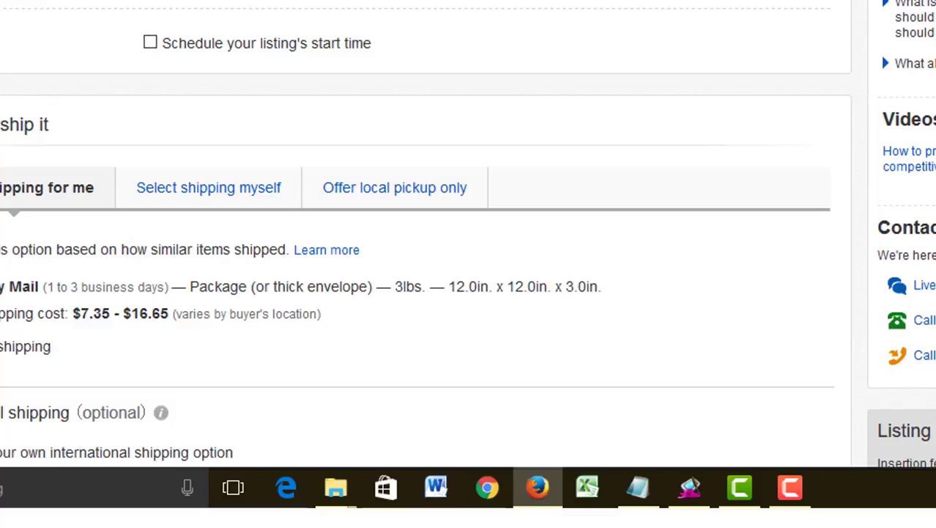
scroll(469, 263, "down", 3)
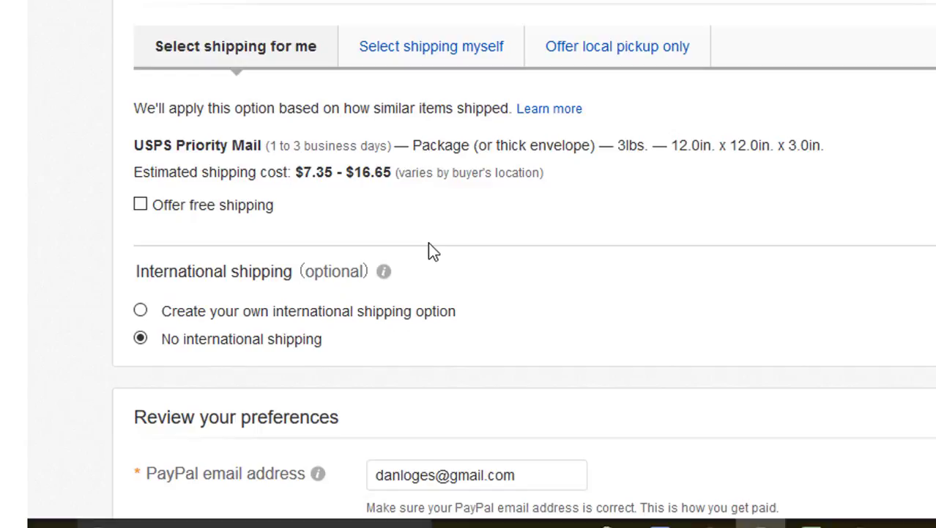
Choose Select shipping myself and change the package length from 12 to 15 inches
left_click(422, 56)
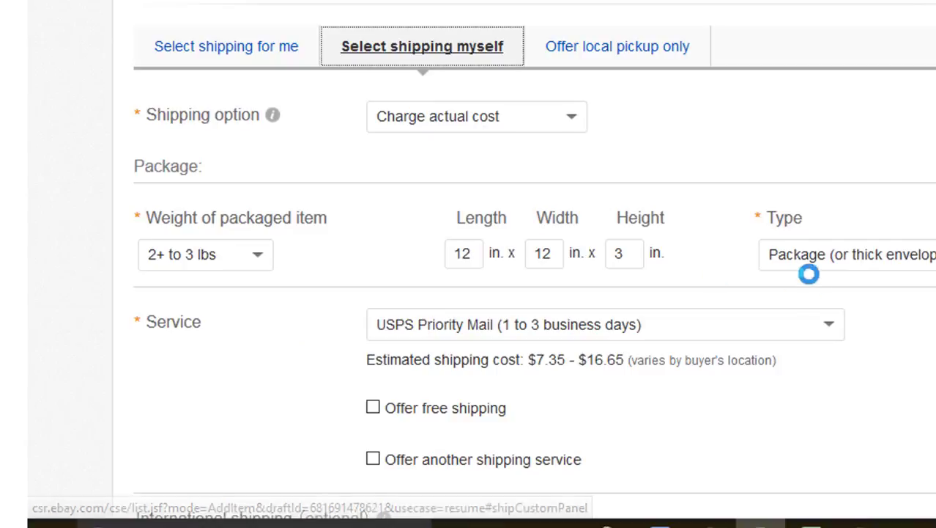
scroll(773, 258, "down", 3)
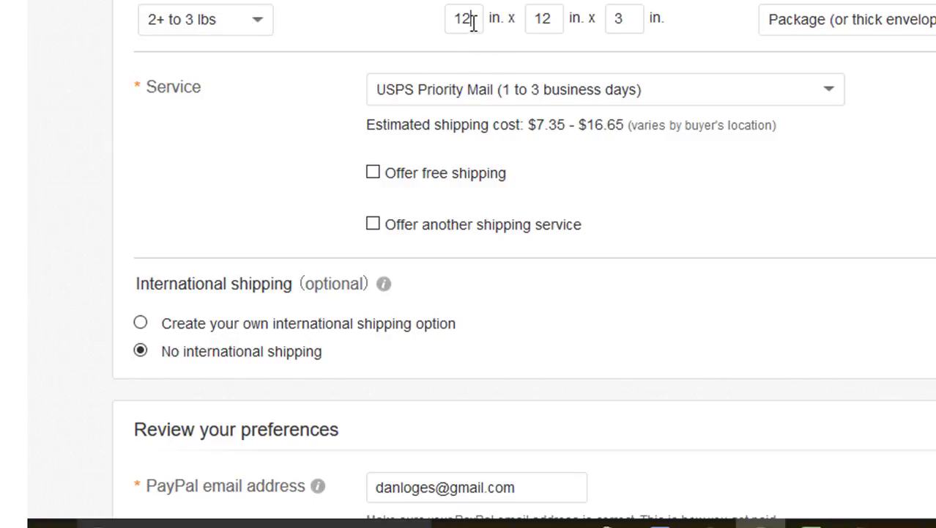
key("BackSpace")
type("5")
Keep Package (or thick envelope) and set USPS Parcel Select Ground as the main service
left_click(929, 19)
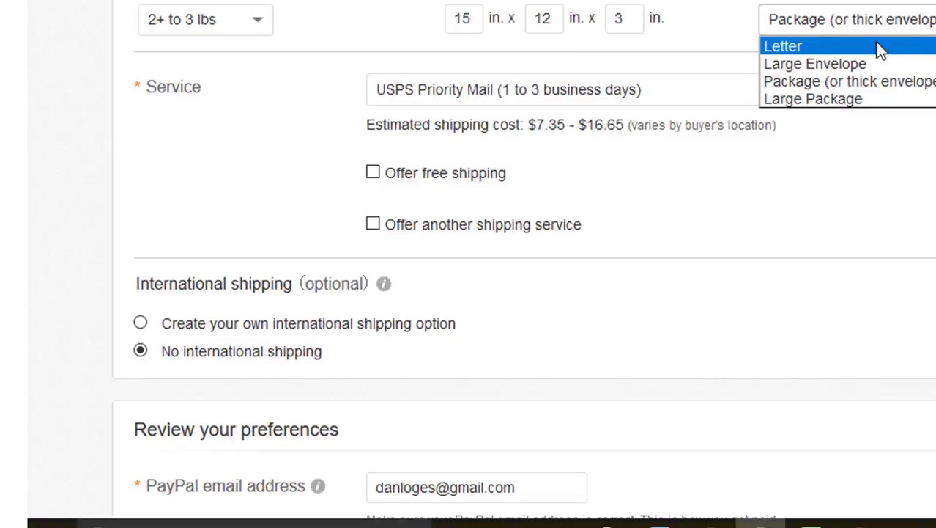
left_click(859, 80)
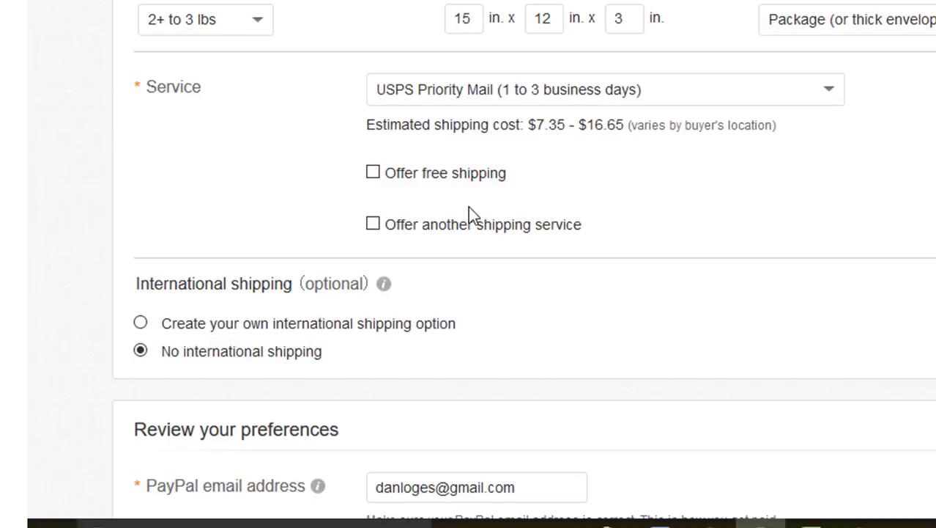
left_click(374, 224)
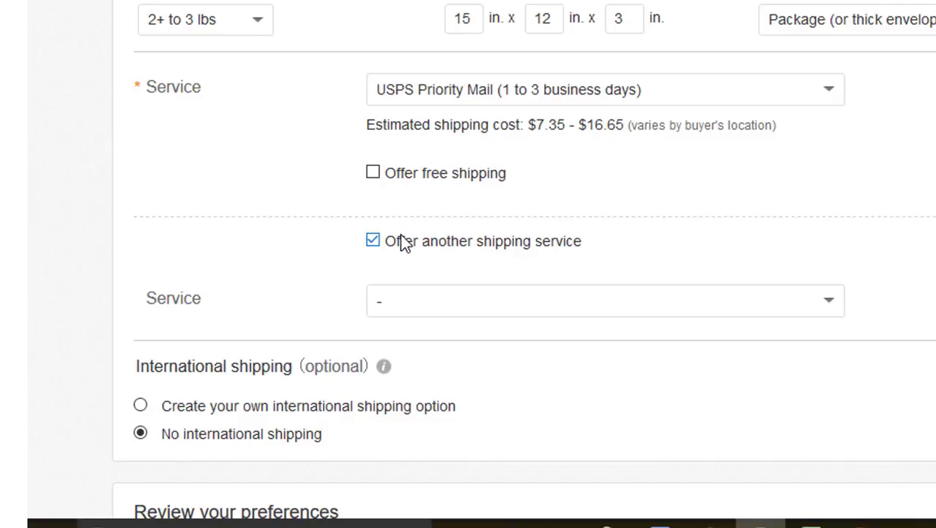
left_click(833, 92)
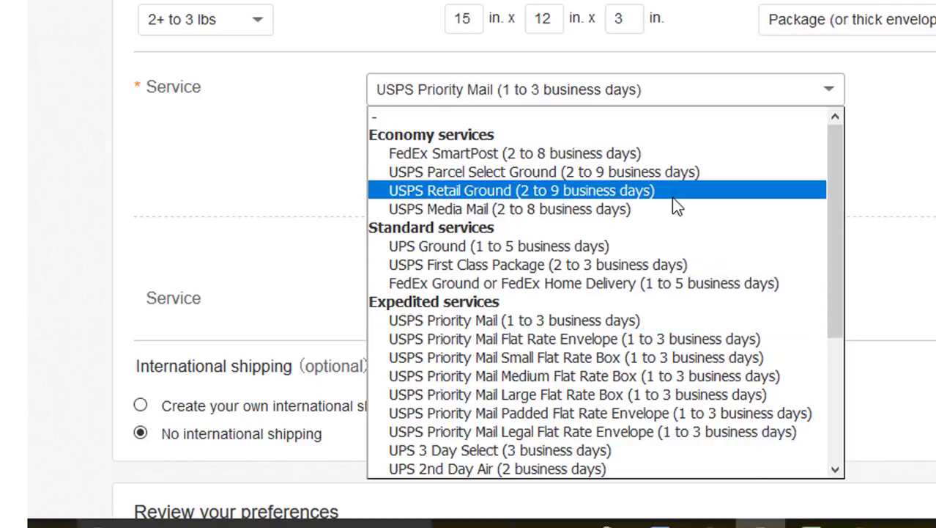
left_click(658, 173)
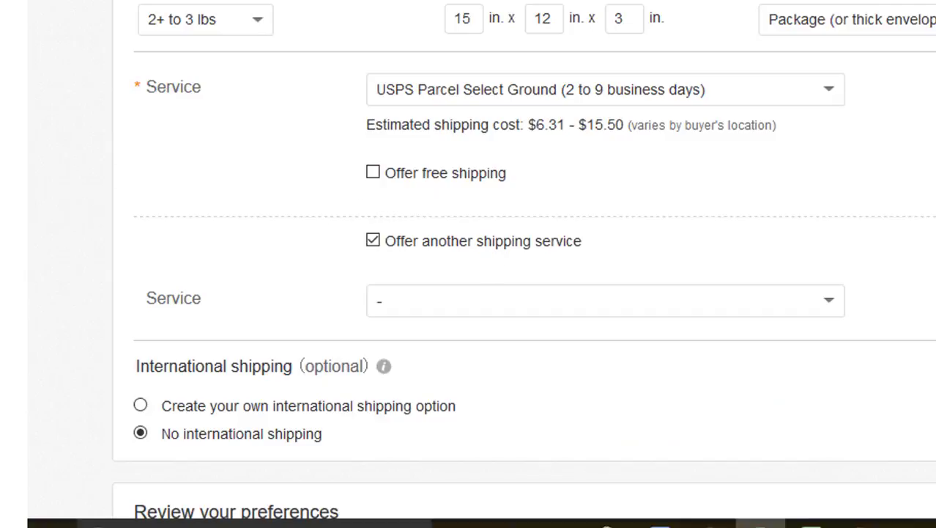
Add USPS Priority Mail (1 to 3 business days) as the second shipping service
left_click(835, 304)
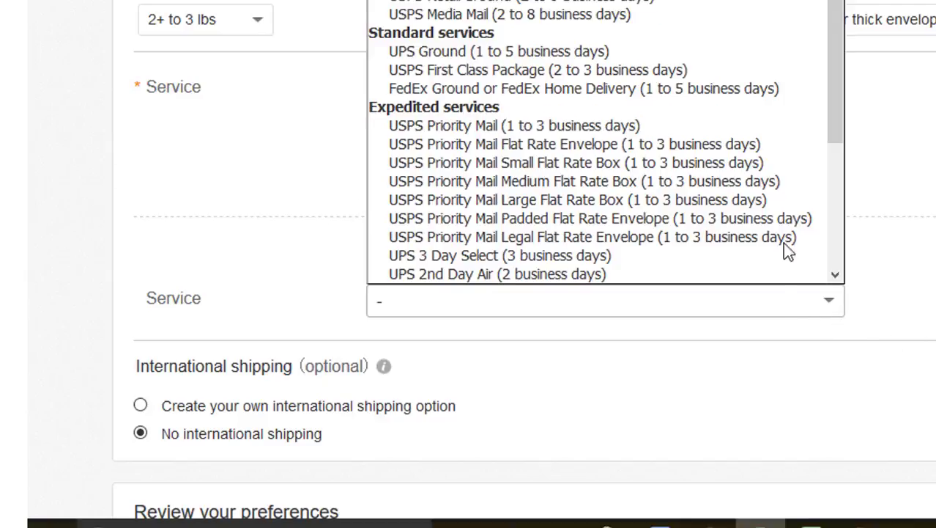
scroll(754, 161, "down", 1)
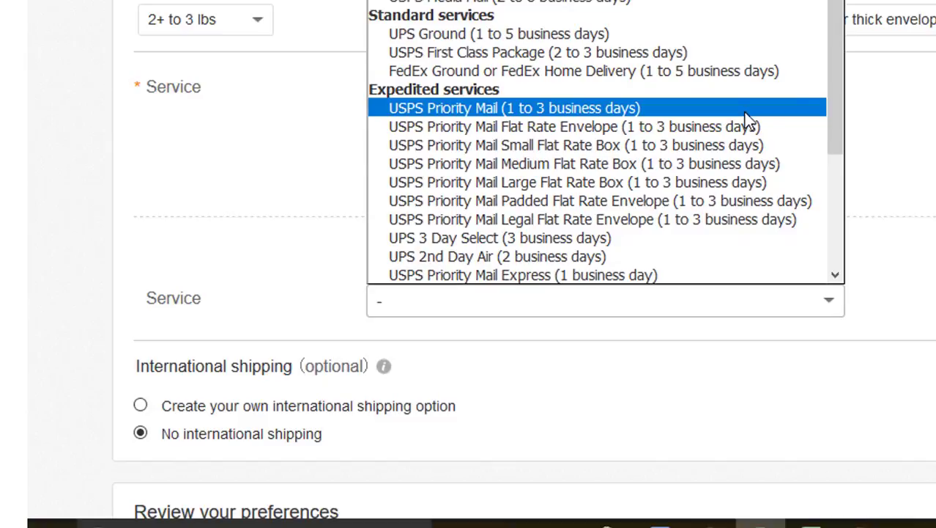
left_click(745, 112)
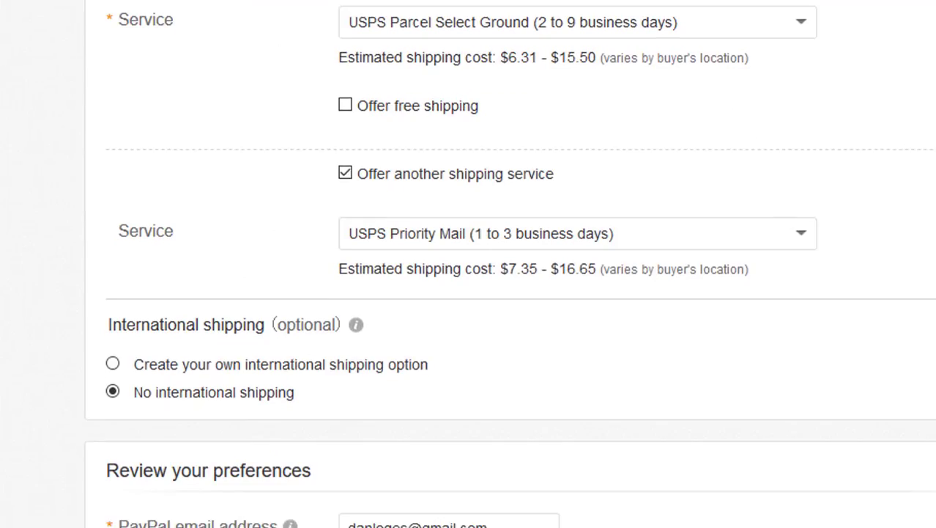
scroll(871, 244, "up", 1)
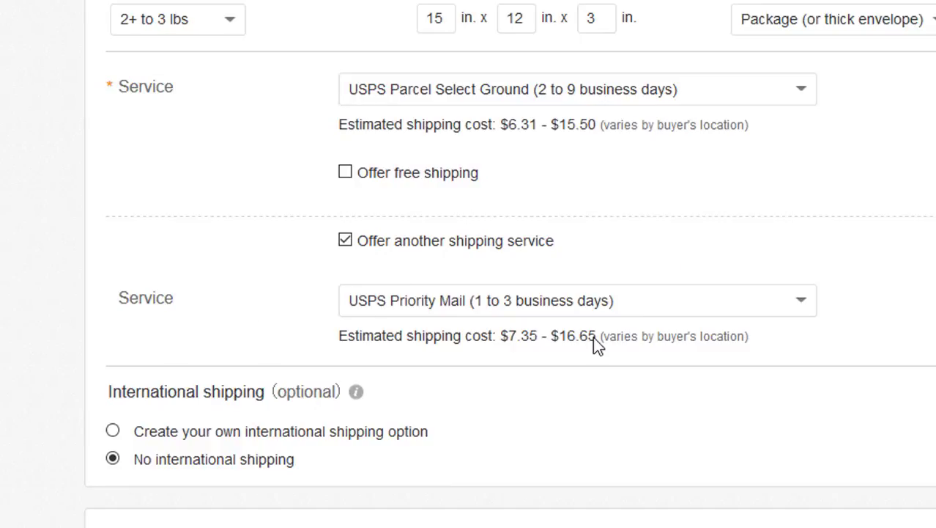
scroll(469, 264, "down", 3)
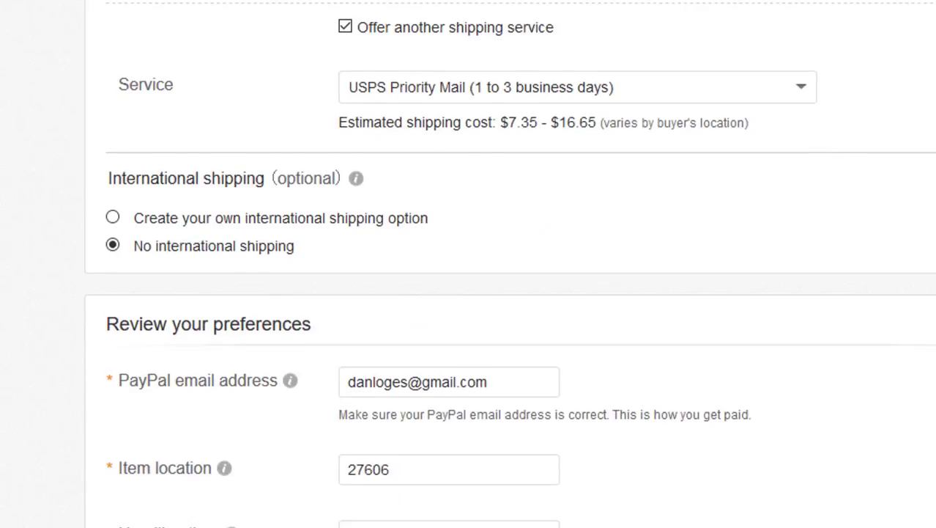
scroll(469, 263, "up", 4)
scroll(469, 263, "up", 3)
scroll(469, 264, "down", 2)
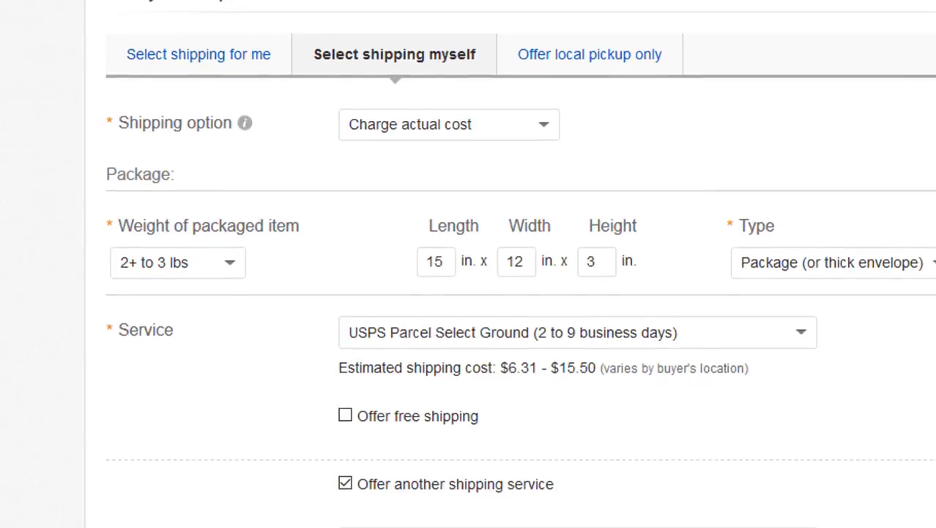
scroll(469, 264, "down", 1)
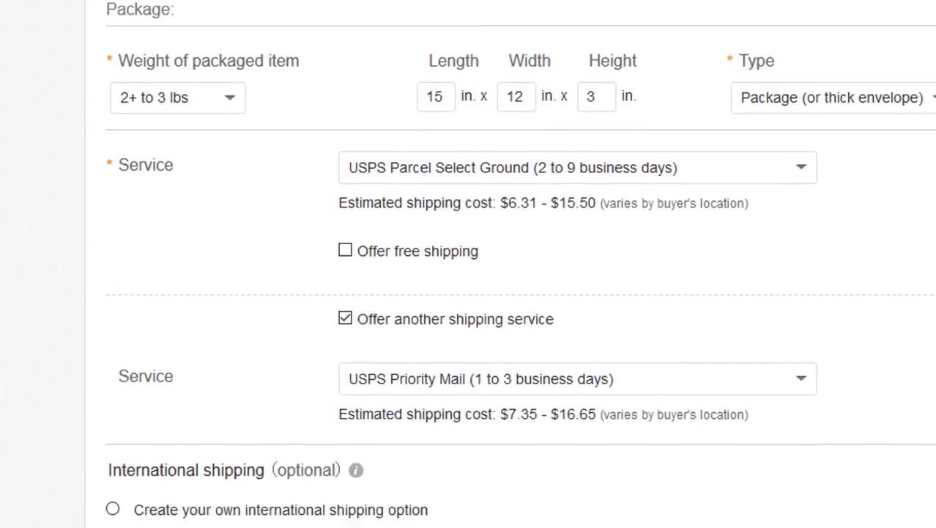
scroll(469, 263, "down", 1)
scroll(468, 263, "down", 3)
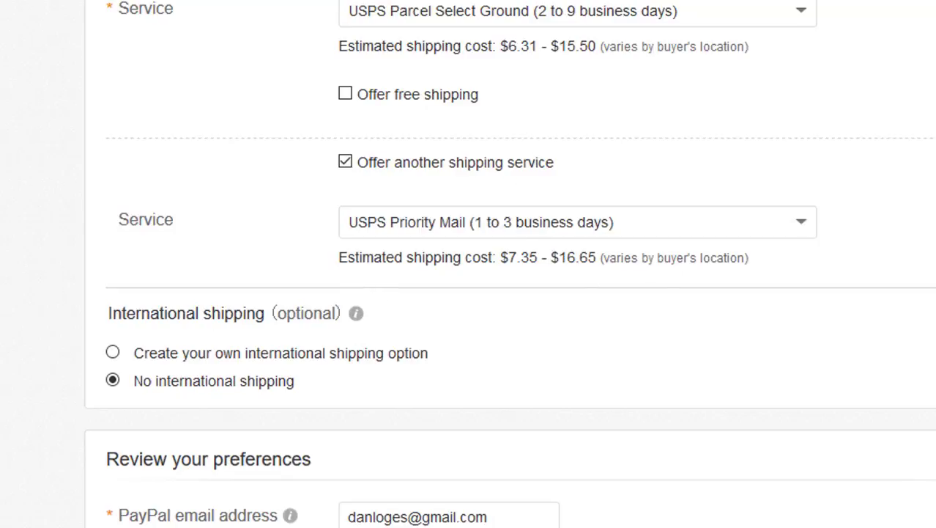
scroll(767, 291, "down", 2)
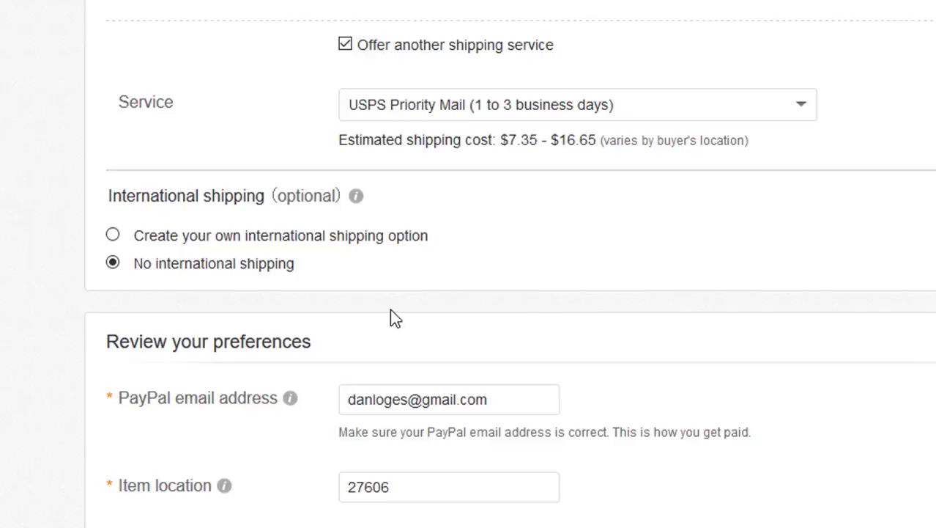
Set handling time to 1 business day and choose Returns Accepted
scroll(489, 314, "down", 3)
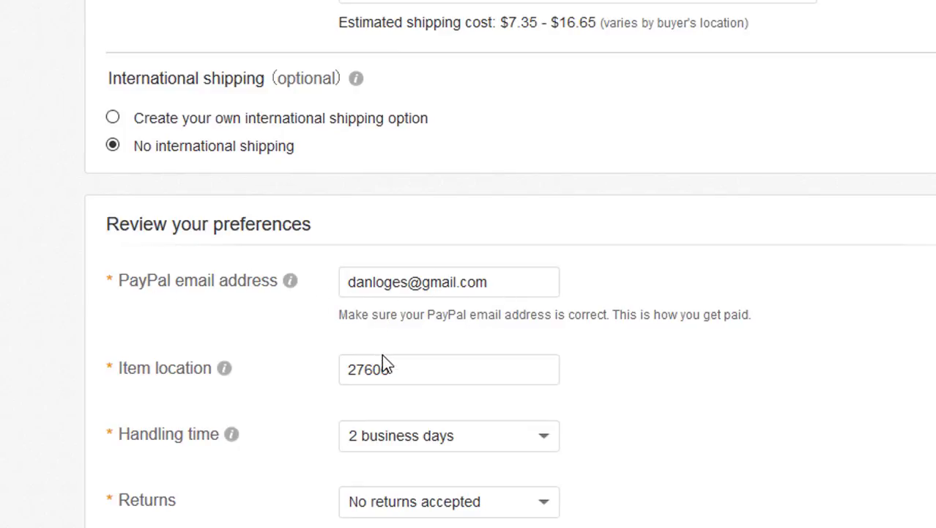
scroll(377, 358, "down", 3)
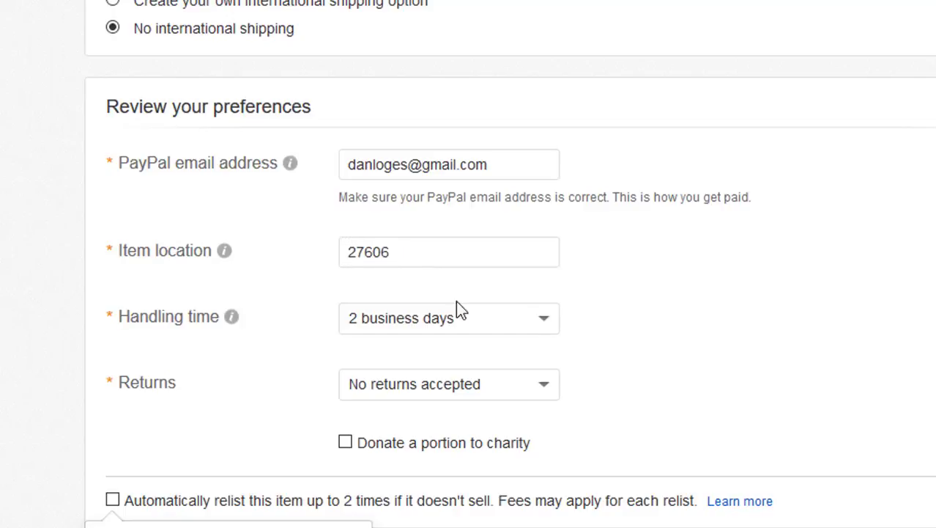
left_click(534, 329)
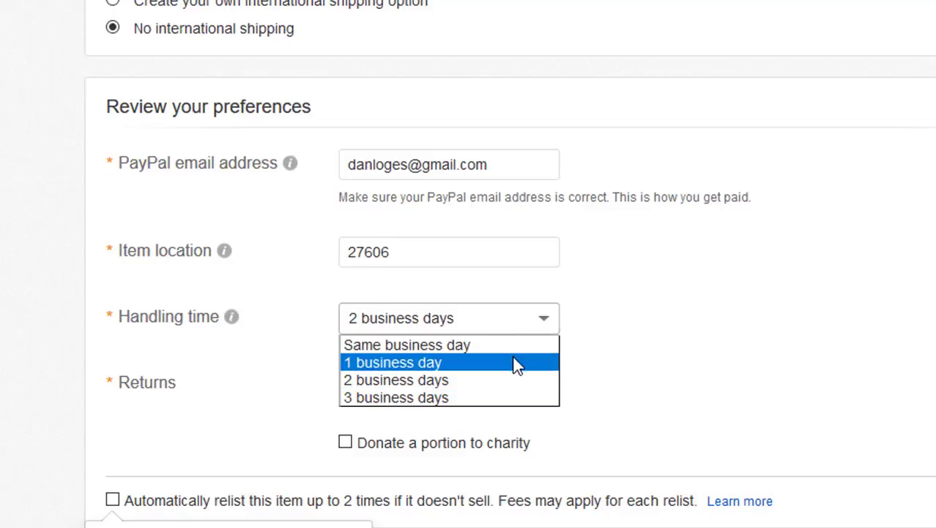
left_click(516, 362)
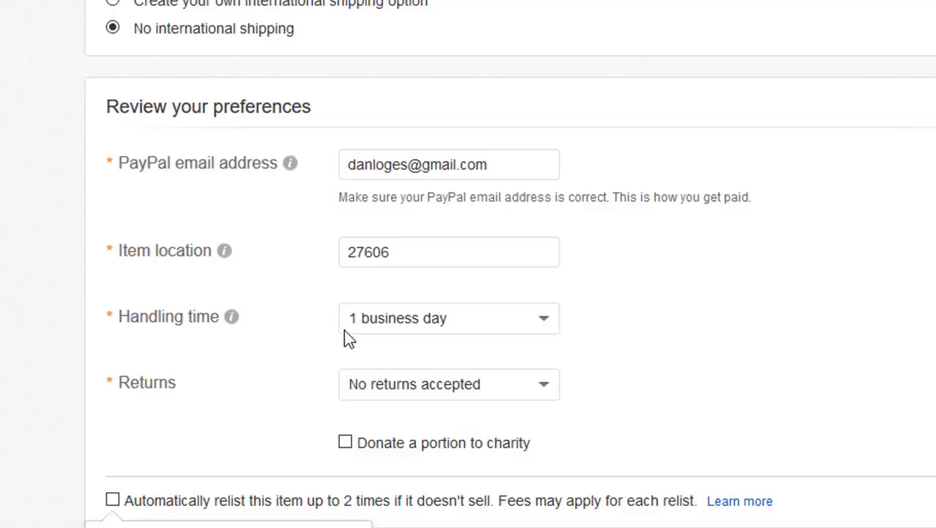
left_click(544, 386)
left_click(522, 412)
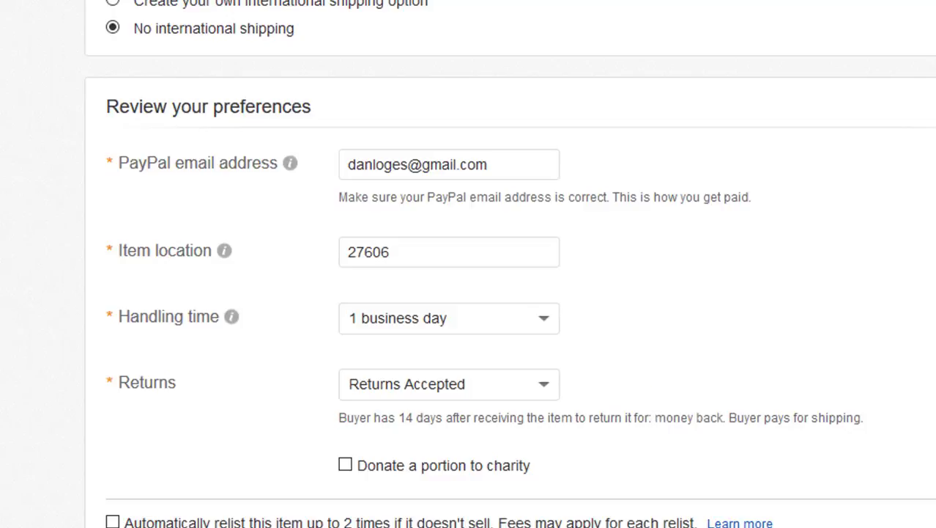
scroll(469, 264, "down", 4)
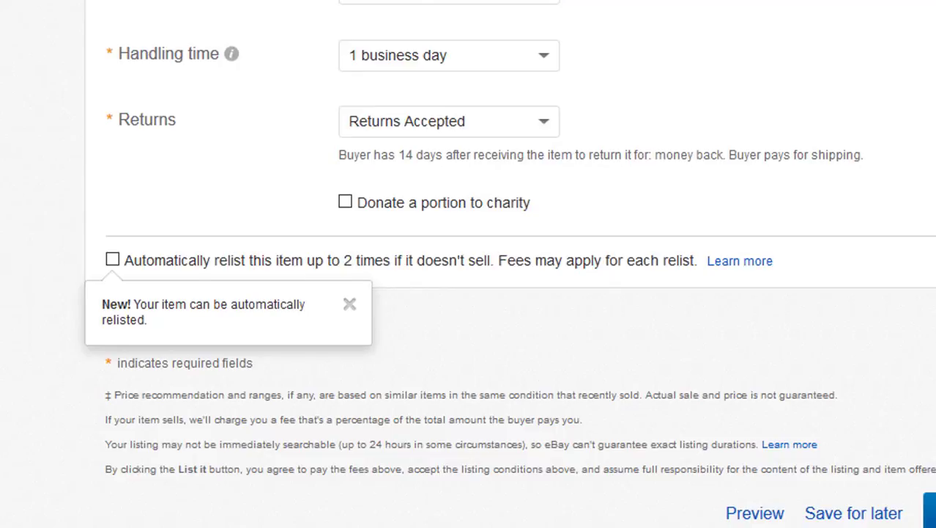
scroll(468, 264, "up", 2)
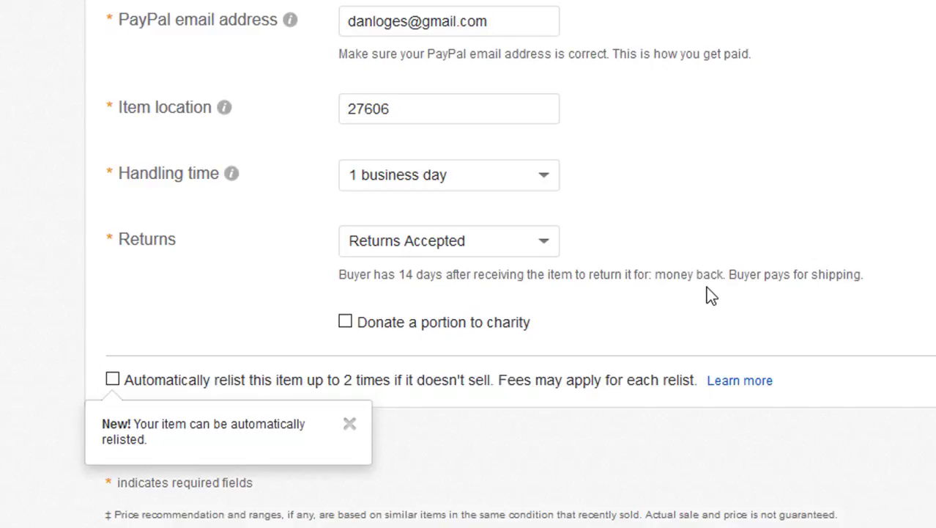
scroll(706, 286, "down", 3)
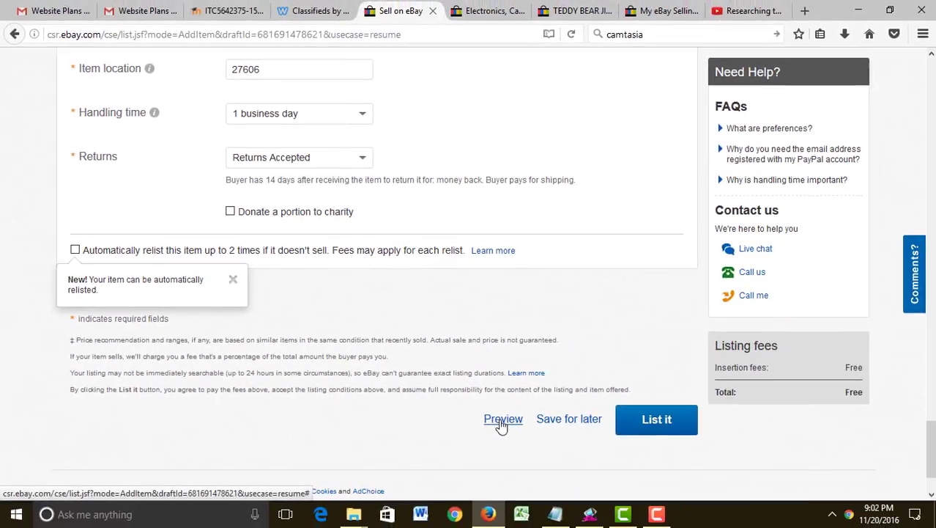
left_click(502, 419)
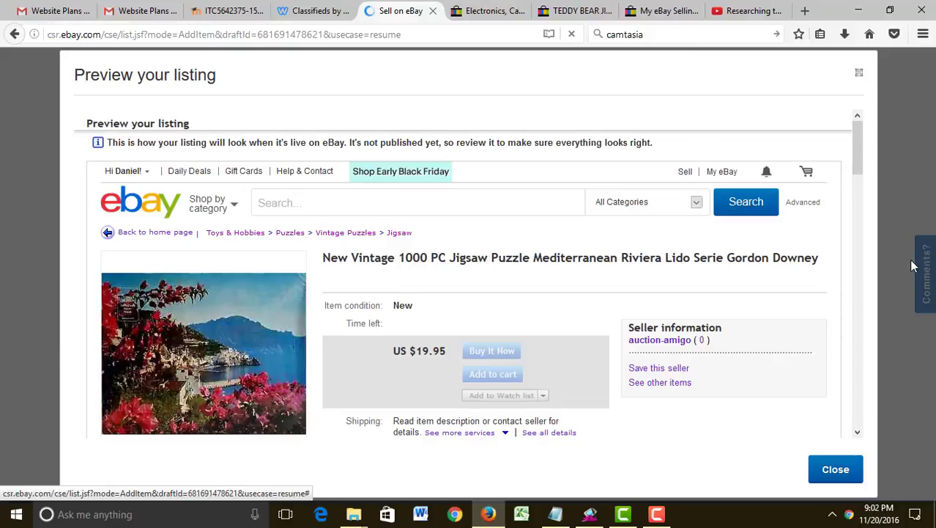
left_click_drag(857, 134, 863, 410)
scroll(877, 412, "up", 3)
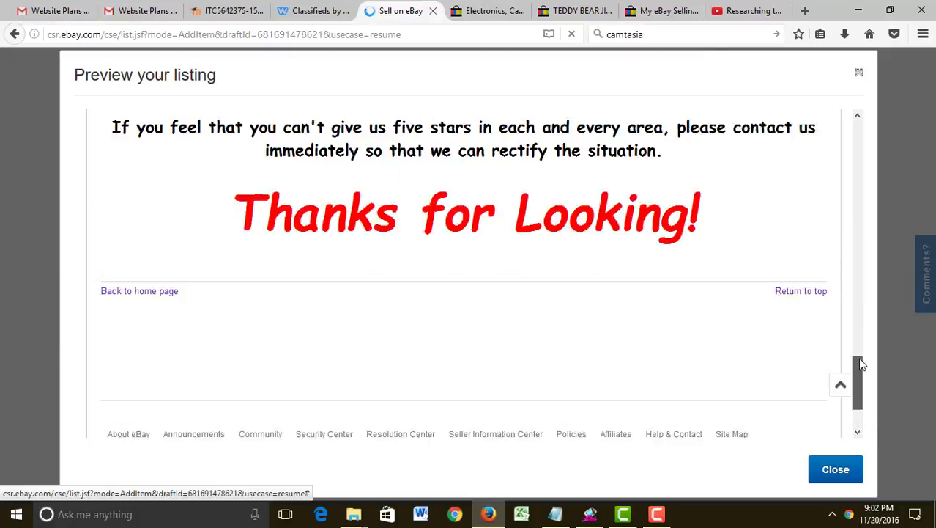
left_click(835, 469)
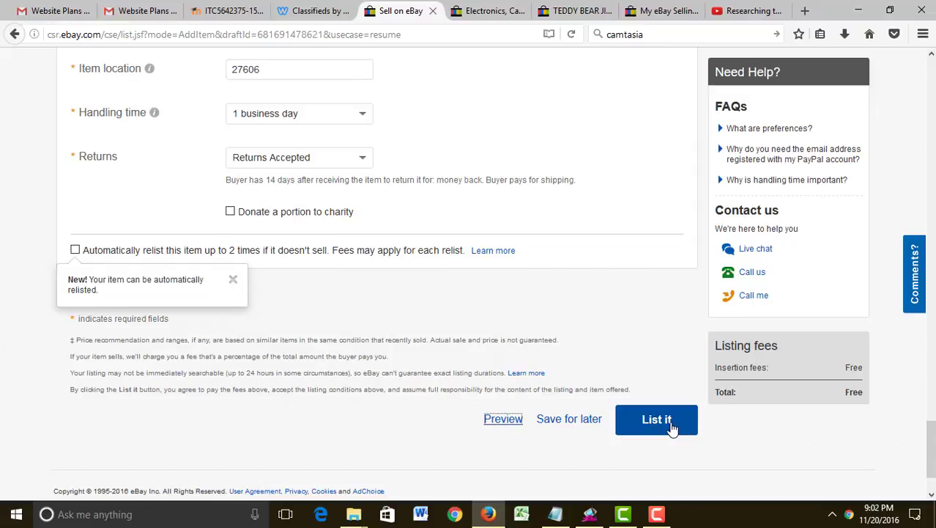
Submit the completed puzzle listing with List it
left_click(673, 428)
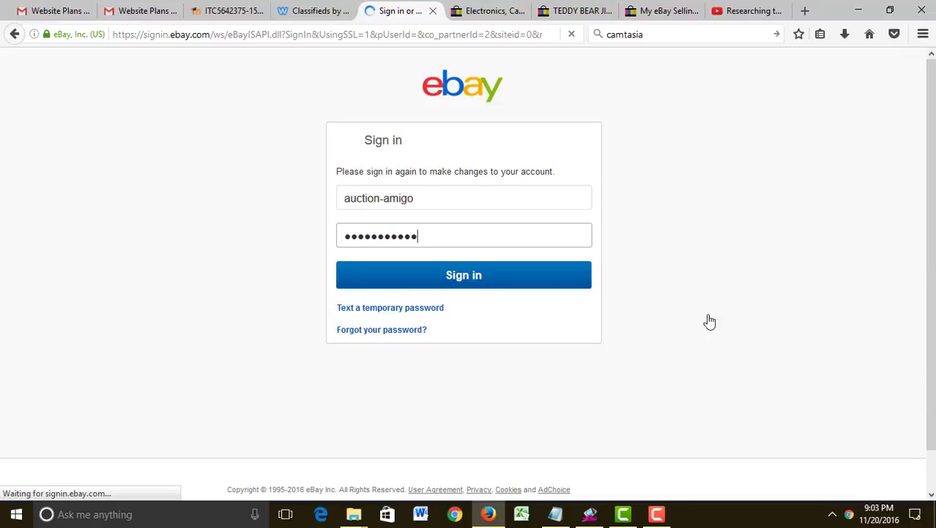
Submit the sign-in form to reach the contact confirmation page
key("Return")
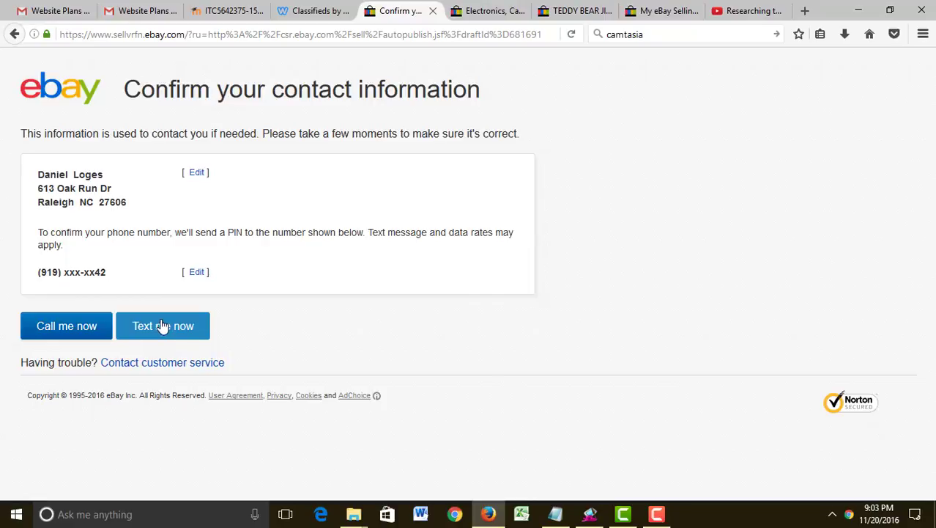
Request the verification PIN by text message with Text me now
left_click(163, 327)
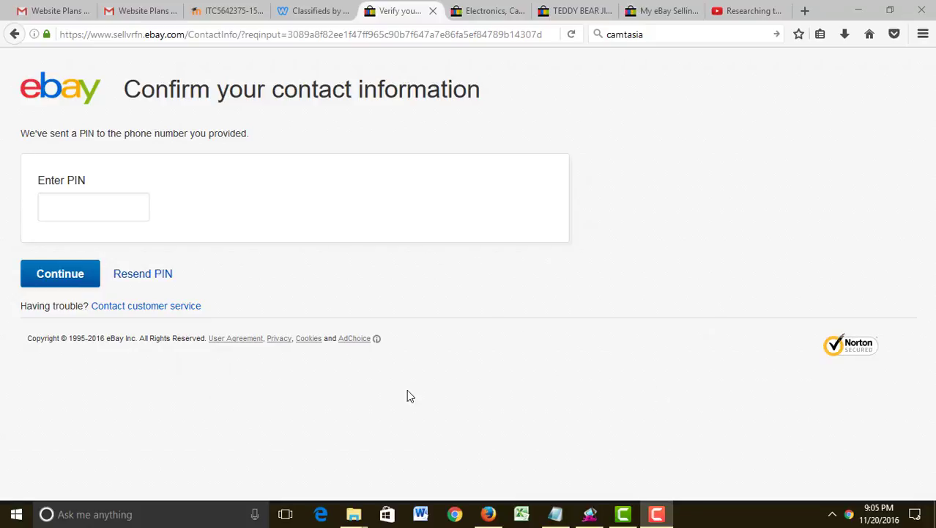
Enter the texted verification PIN and continue to make the listing live
left_click(75, 208)
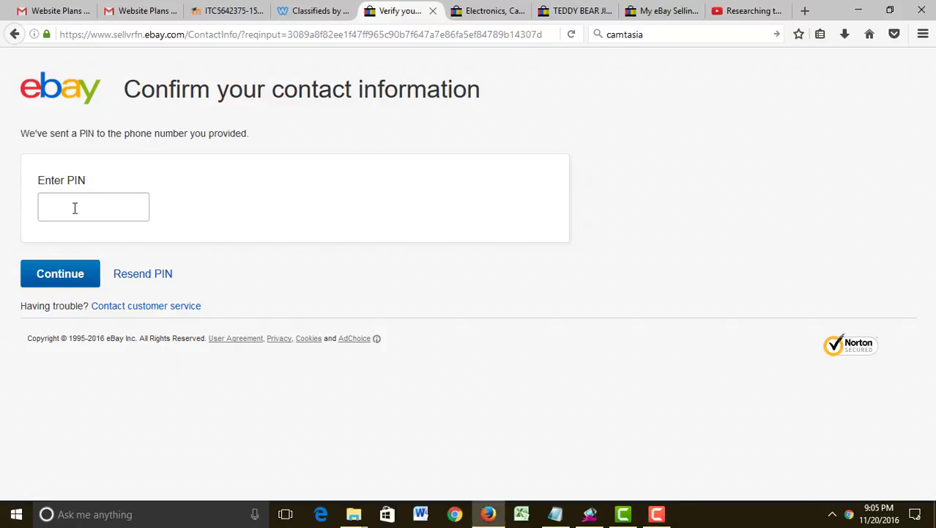
left_click(73, 280)
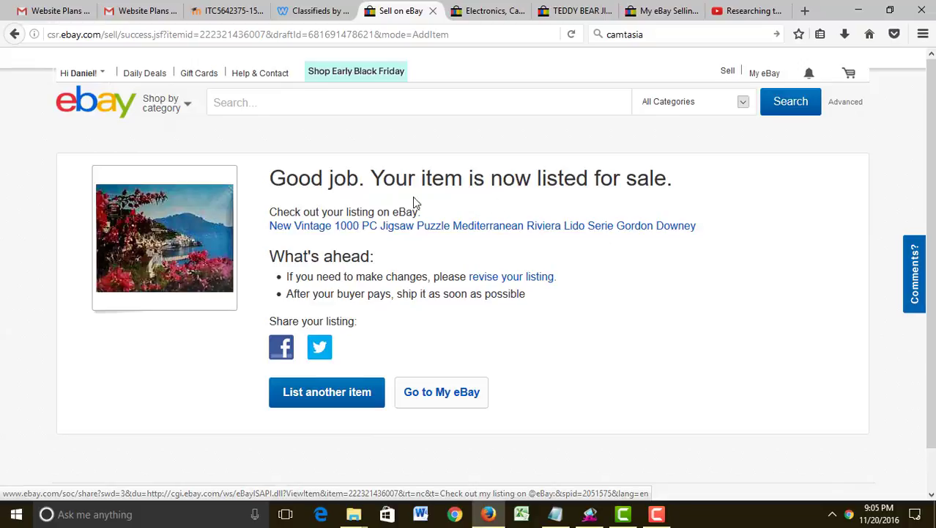
left_click(423, 227)
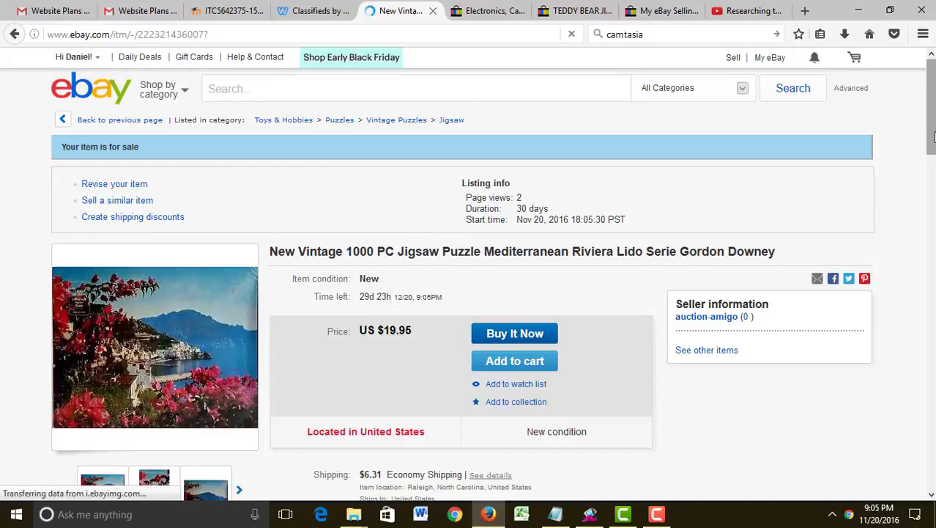
Scroll the live puzzle listing to check its 2 page views, 30-day duration and $6.31 Economy Shipping
scroll(424, 232, "down", 3)
left_click_drag(931, 147, 932, 137)
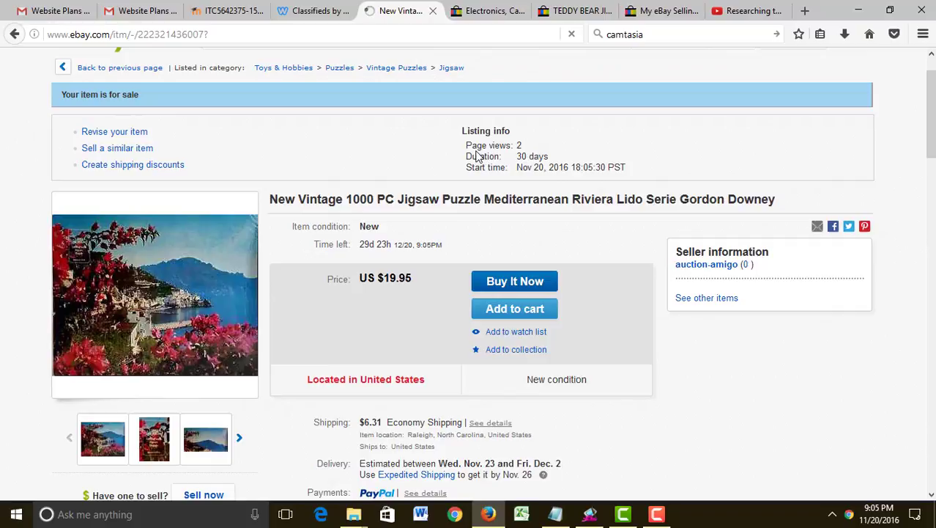